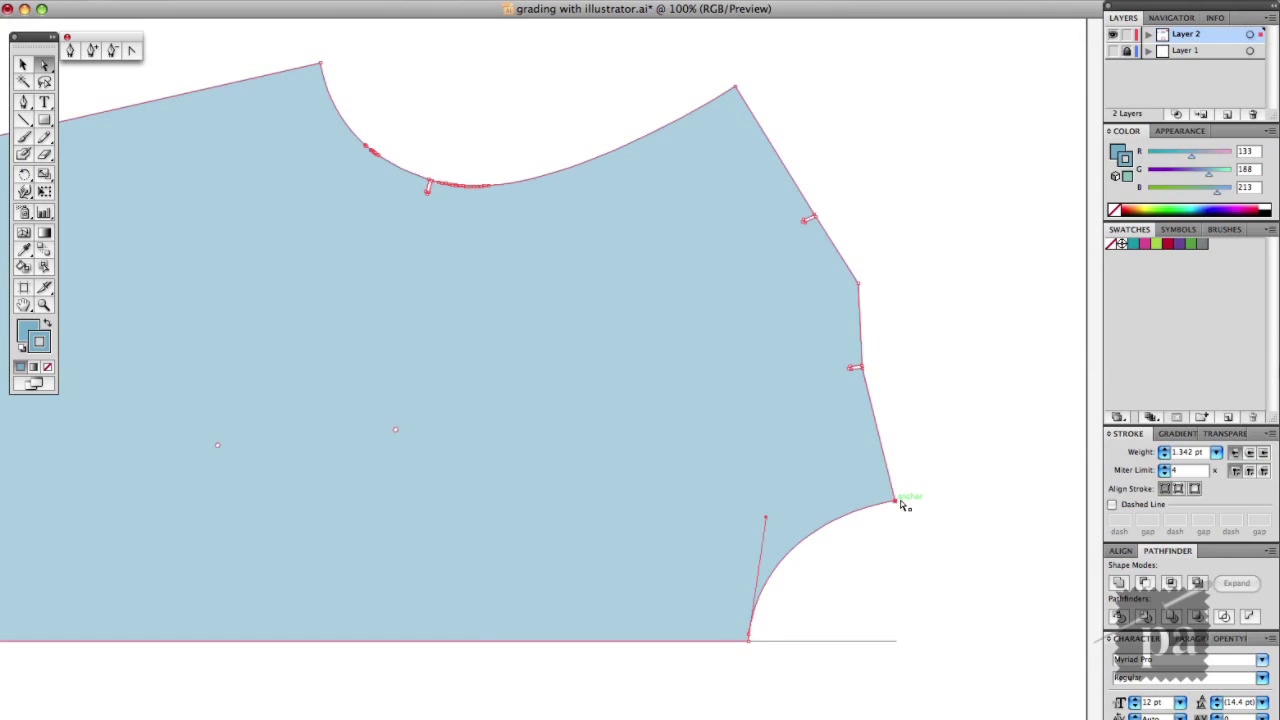
key(super)
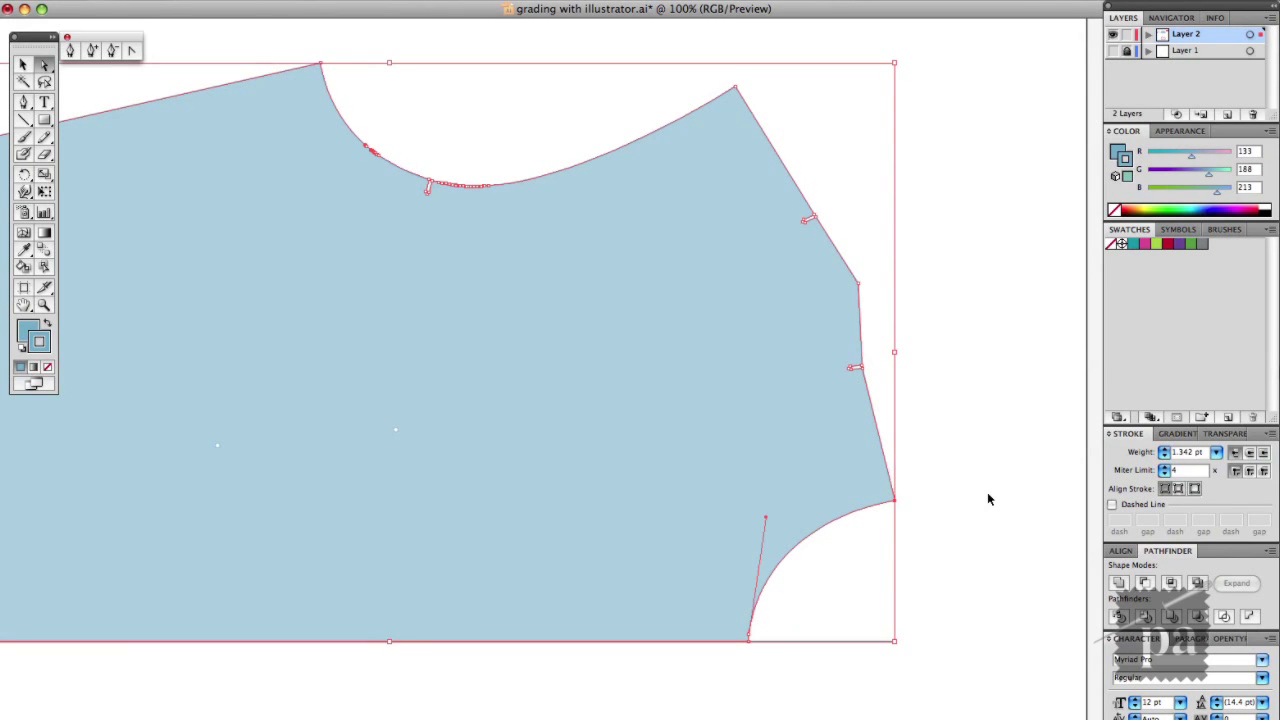
click(988, 494)
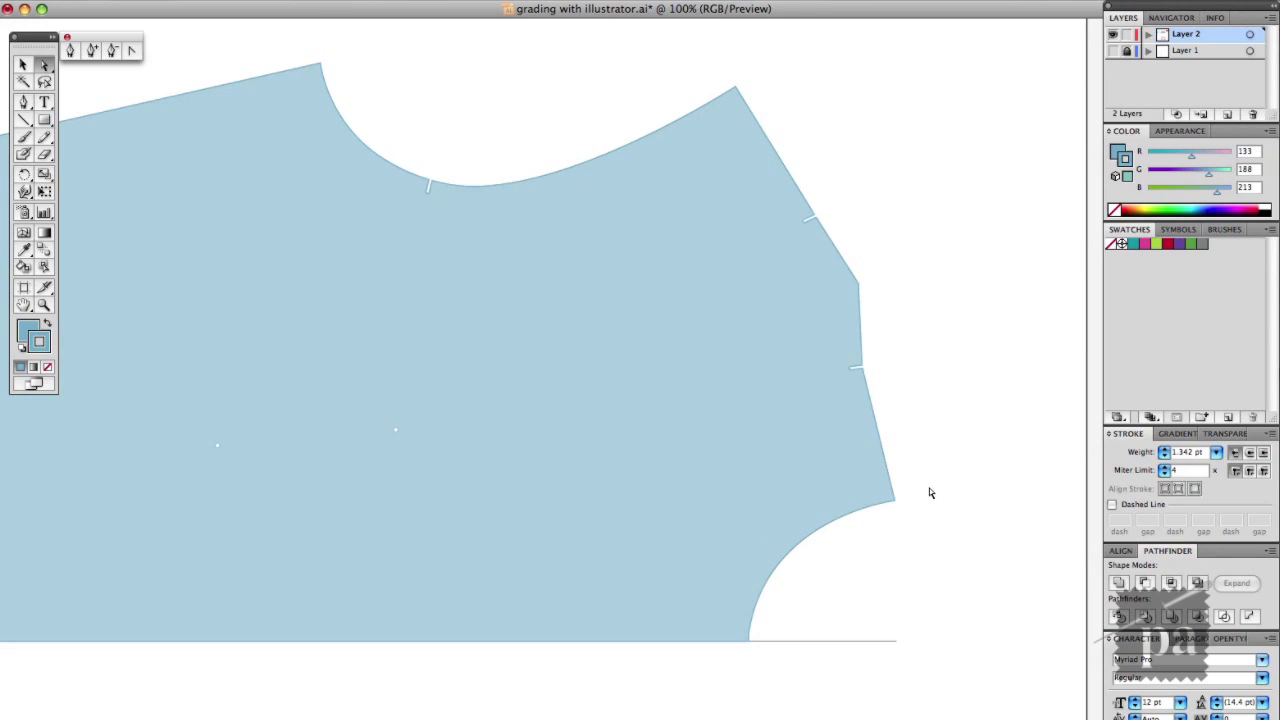
click(881, 445)
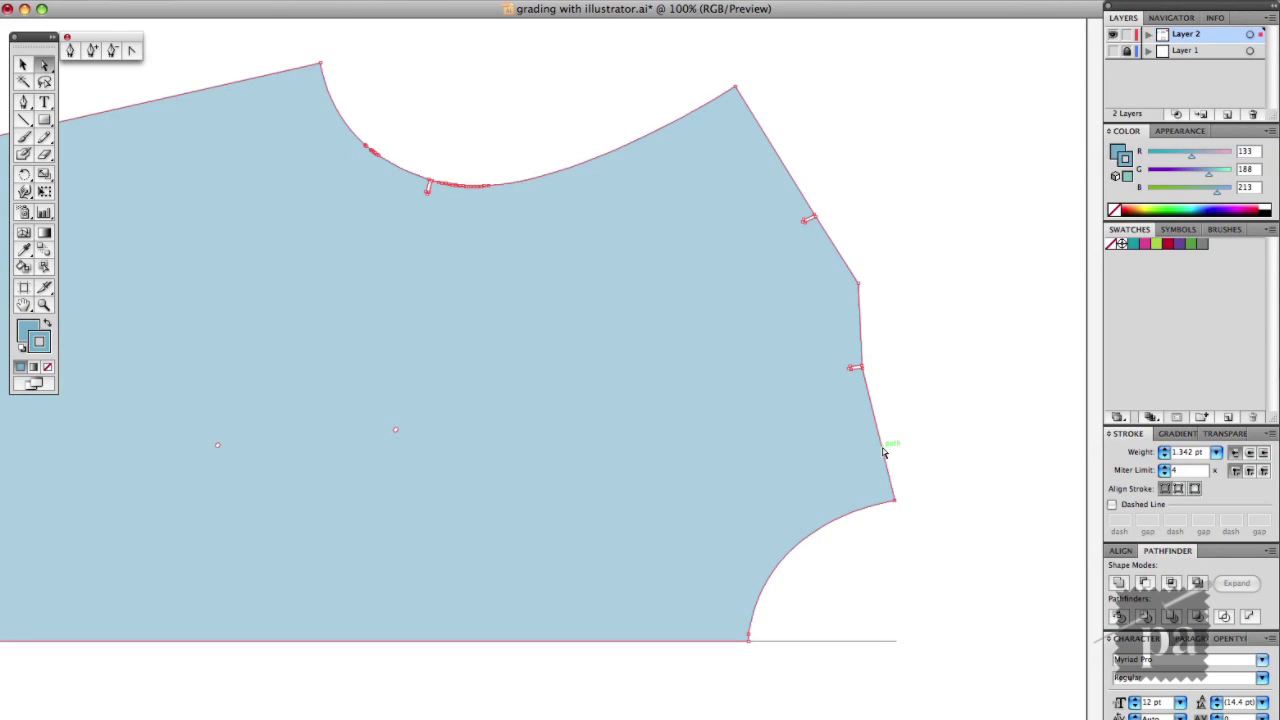
click(943, 449)
click(823, 463)
click(921, 450)
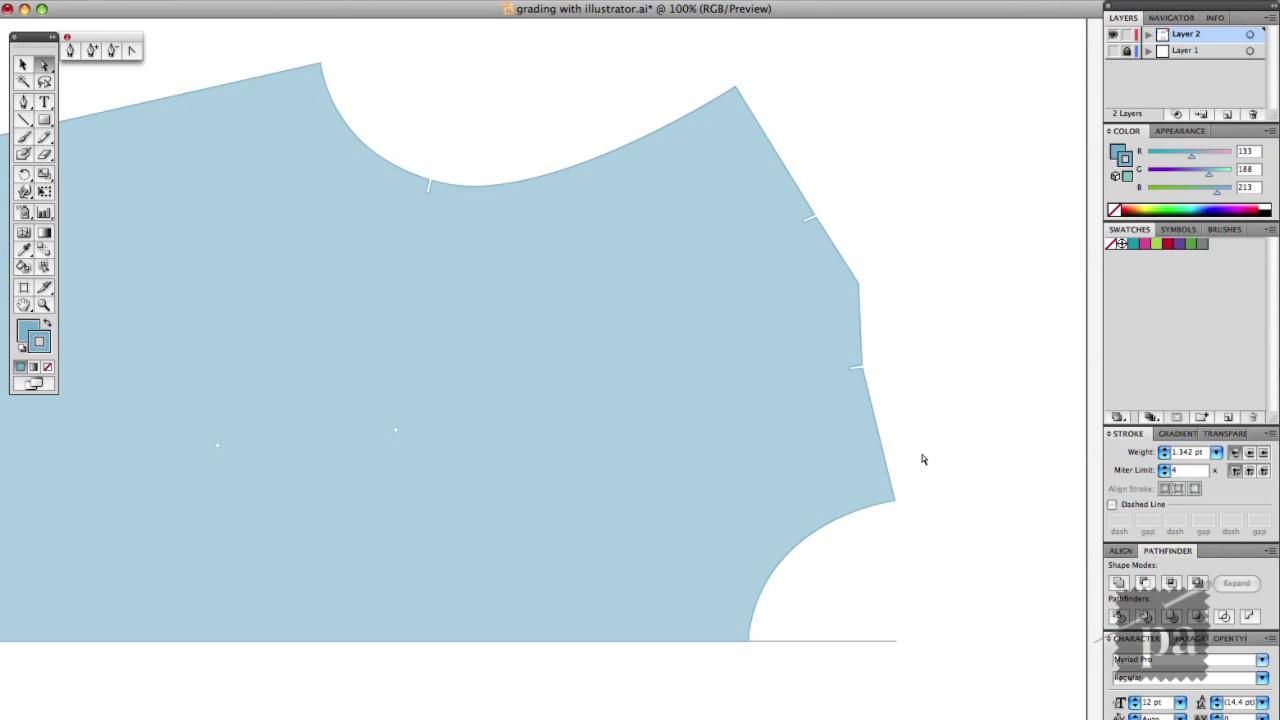
drag(911, 478, 872, 521)
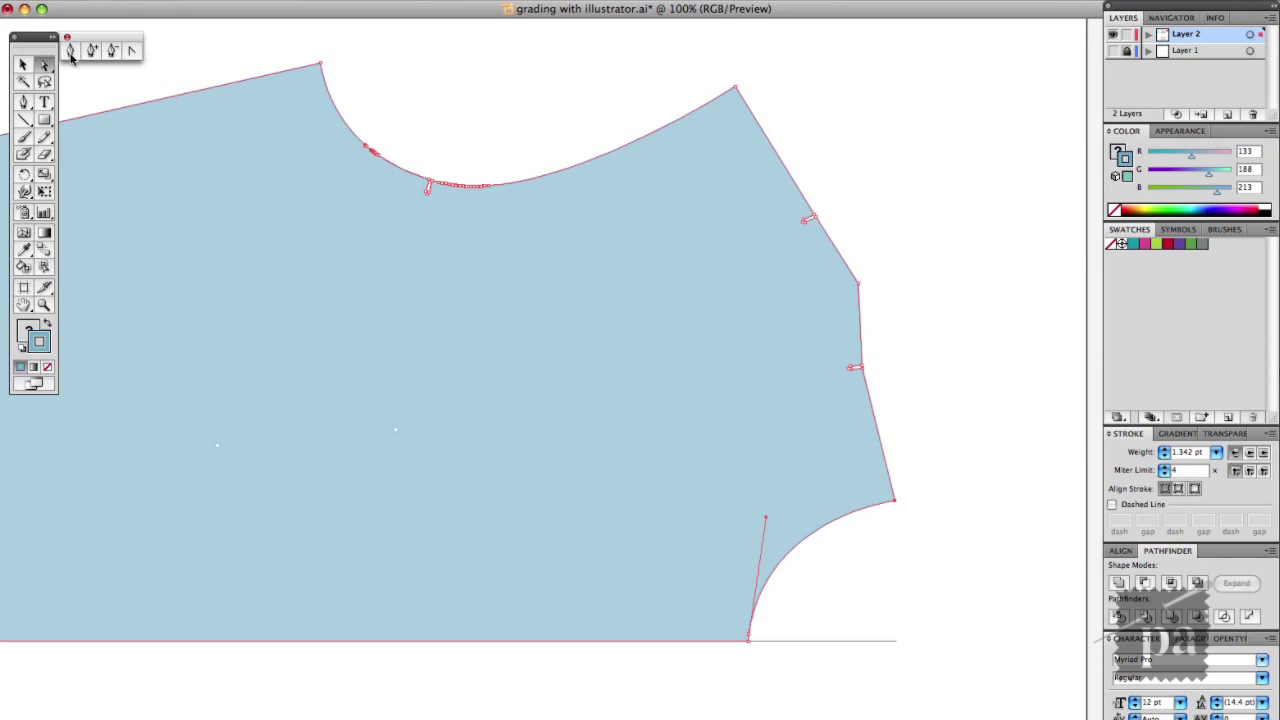
click(24, 64)
click(926, 466)
drag(926, 466, 853, 522)
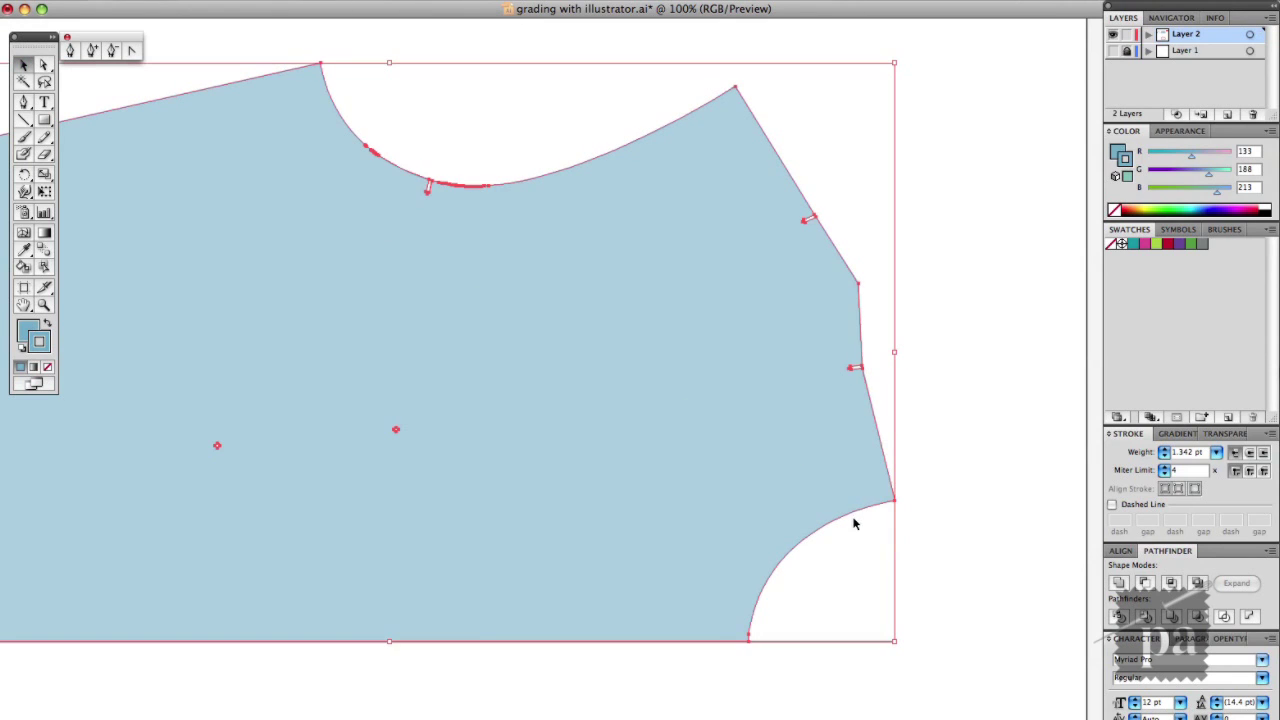
click(891, 482)
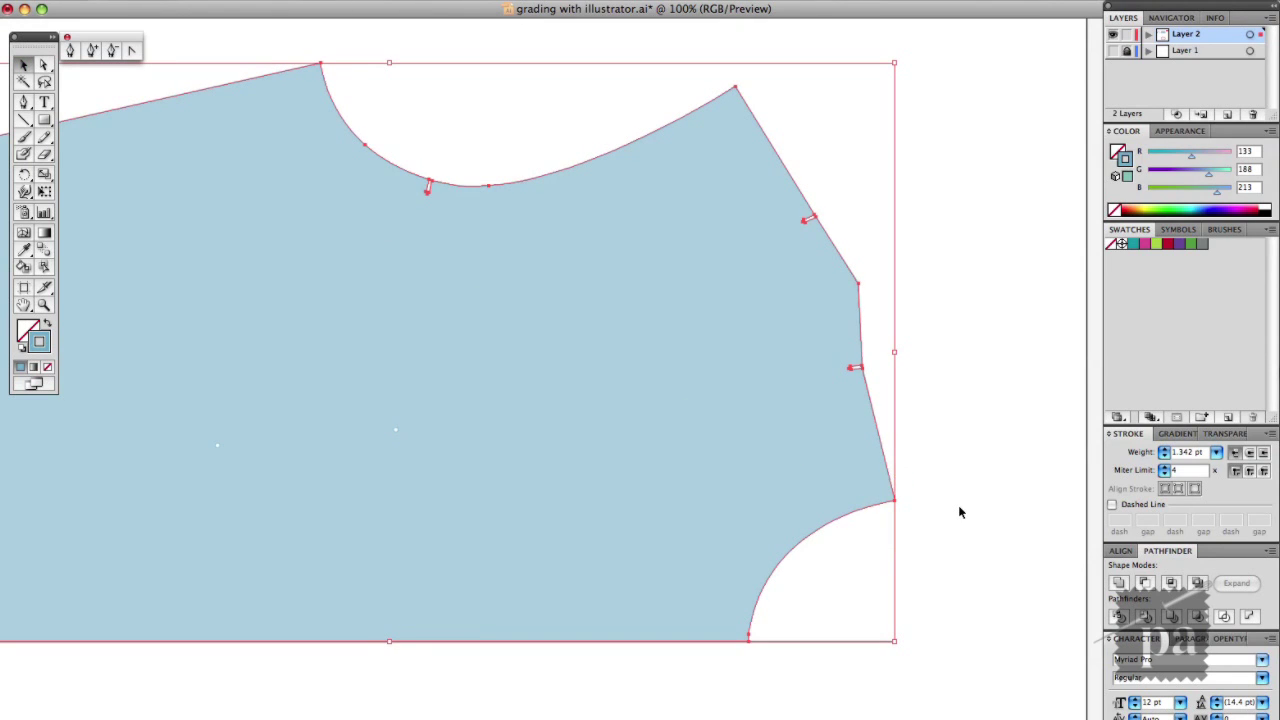
click(955, 505)
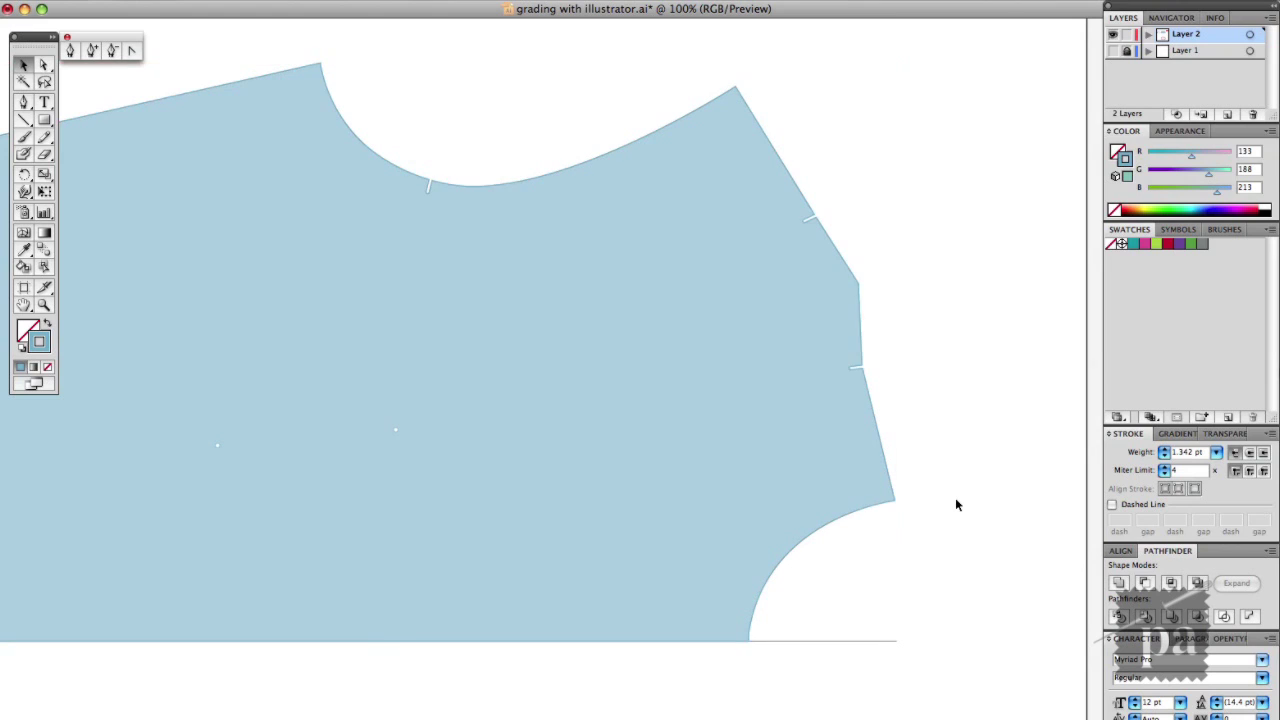
click(847, 486)
right_click(847, 486)
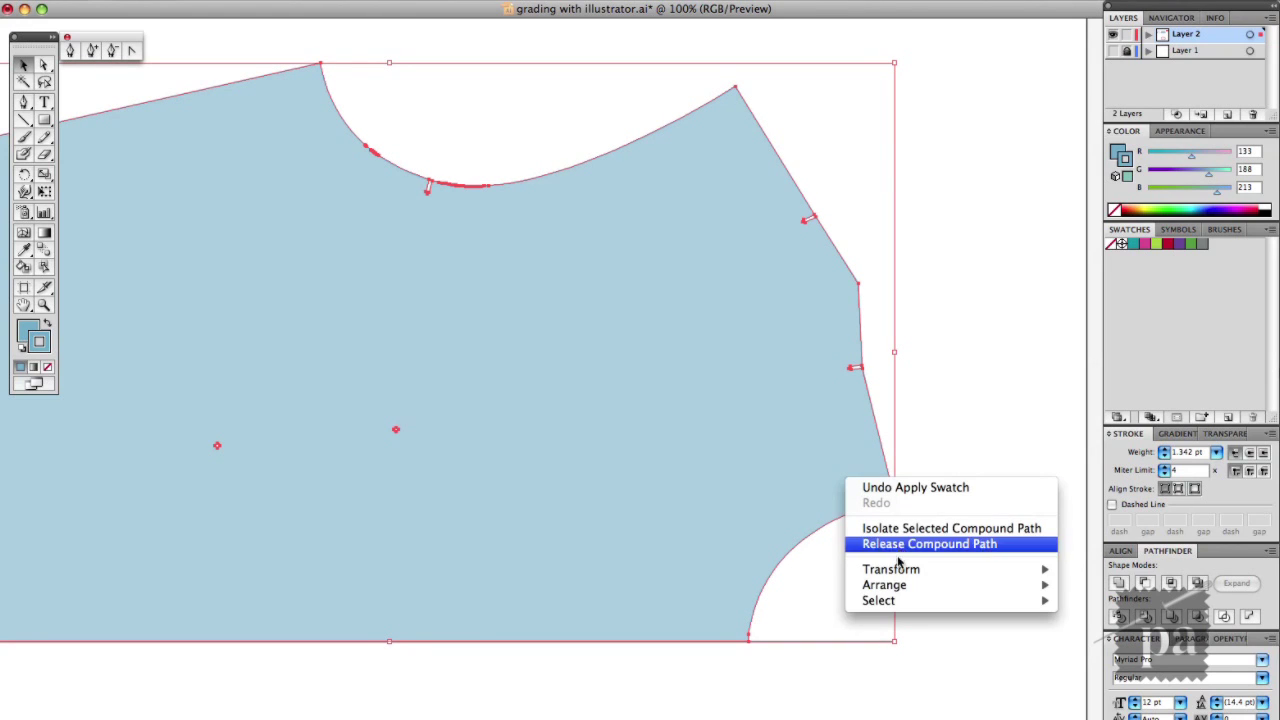
mouse_move(892, 595)
click(1145, 633)
click(961, 484)
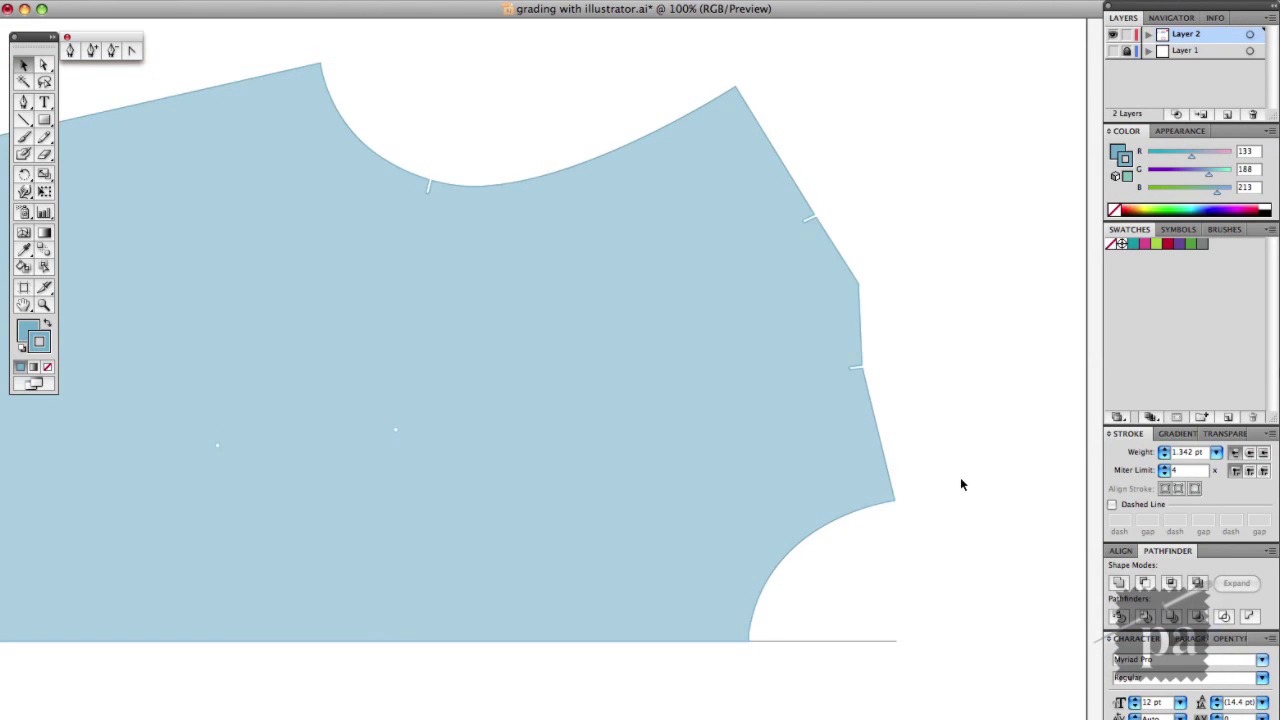
Duplicate in front the two segments meeting at the piece's lower outer corner point and give the copy a pink stroke
click(44, 66)
scroll(895, 515, up, 1)
click(895, 515)
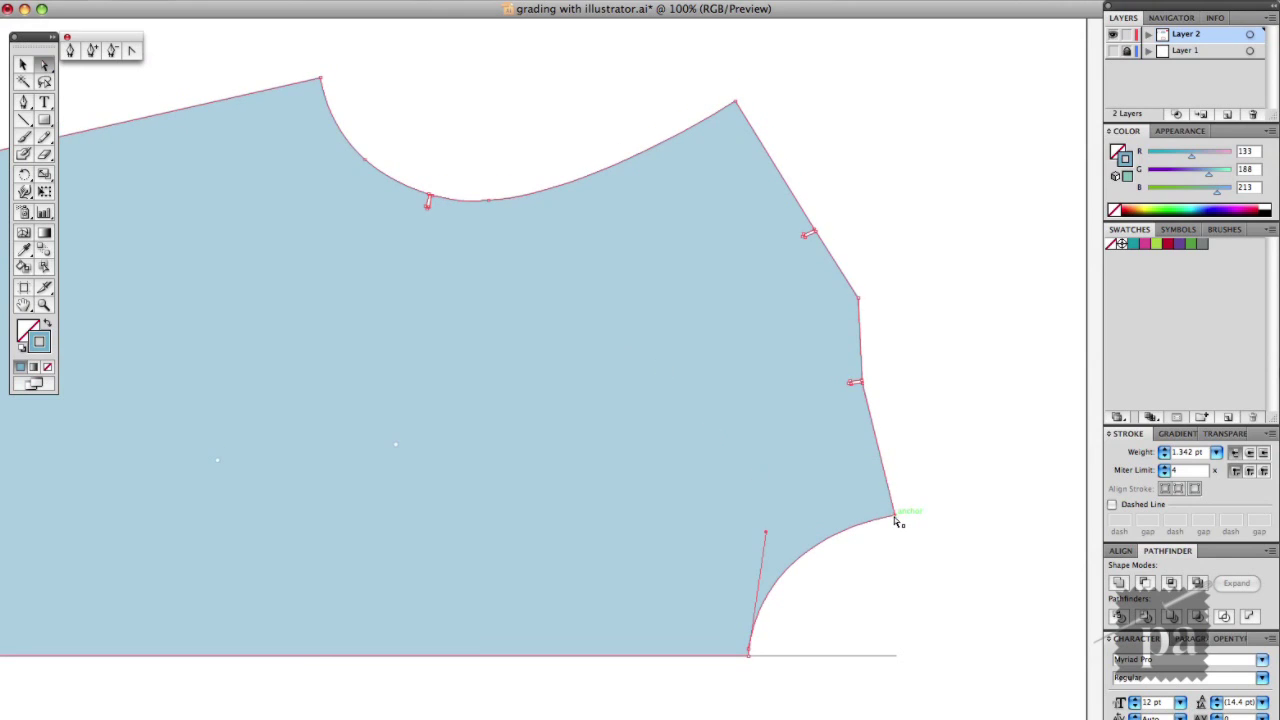
key(super+f)
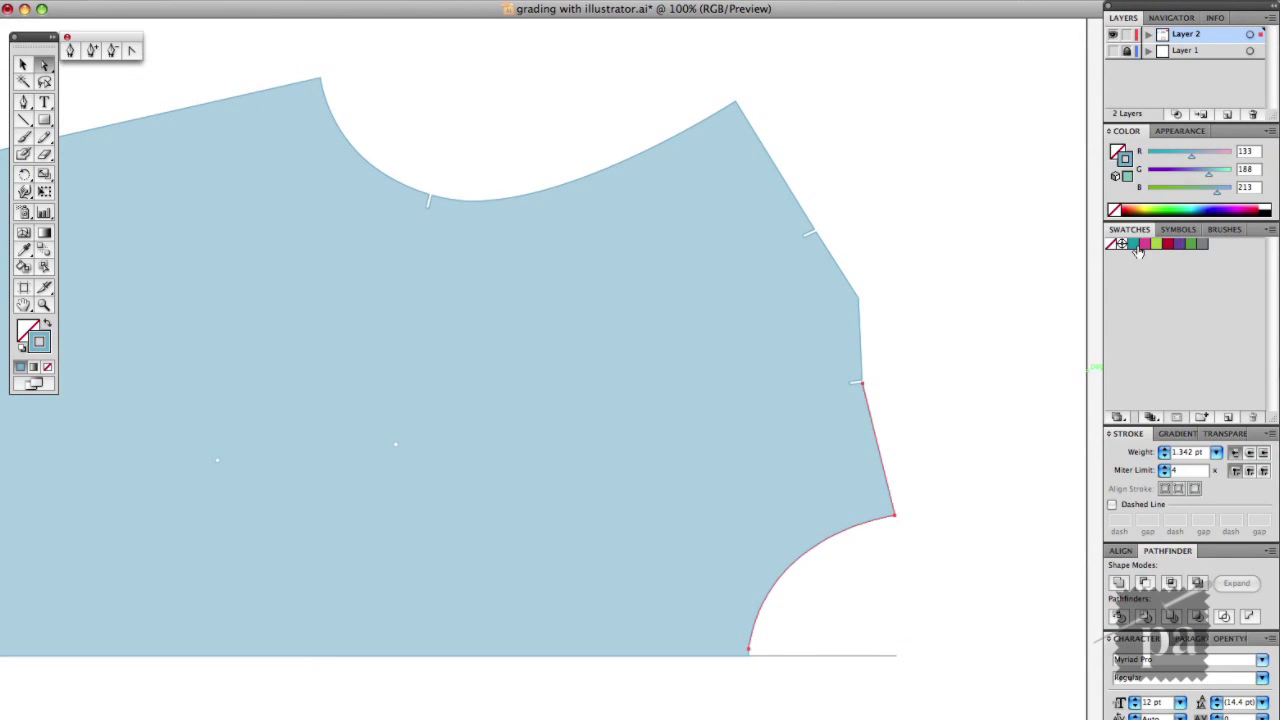
click(1145, 245)
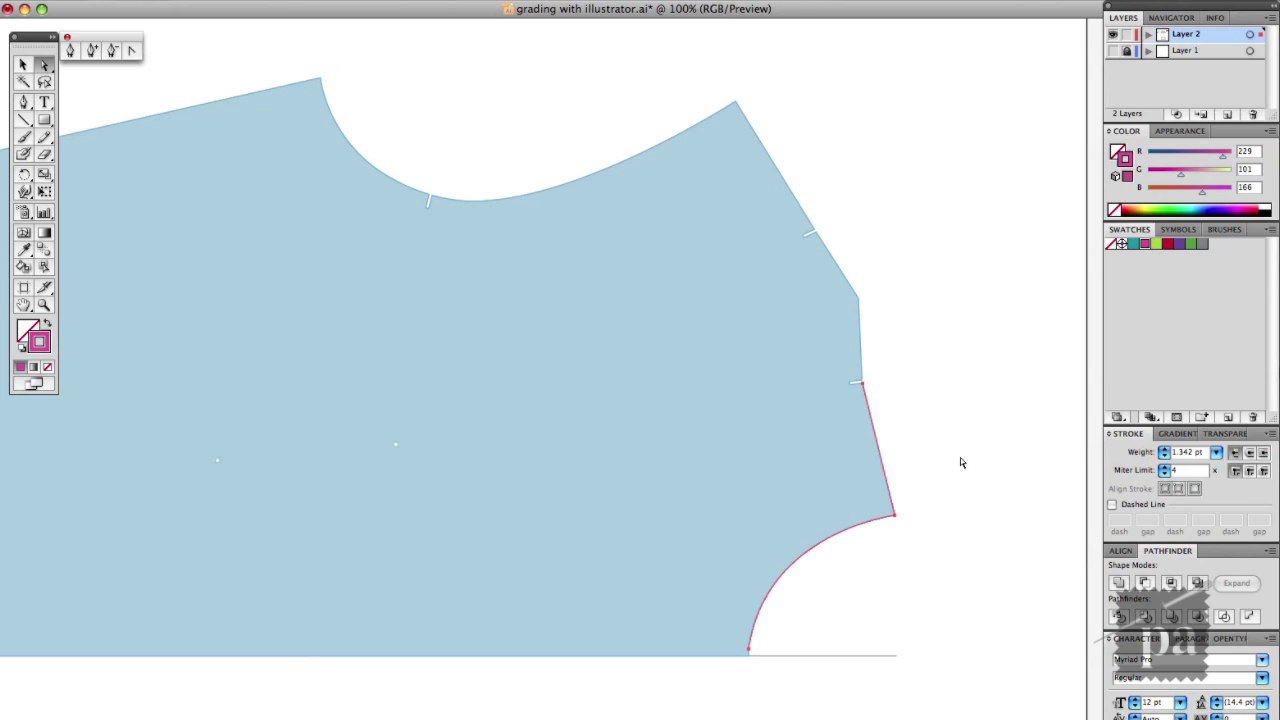
Move the pink segment copy 0.0625 in horizontally and 0.0625 in vertically
key(super+shift+m)
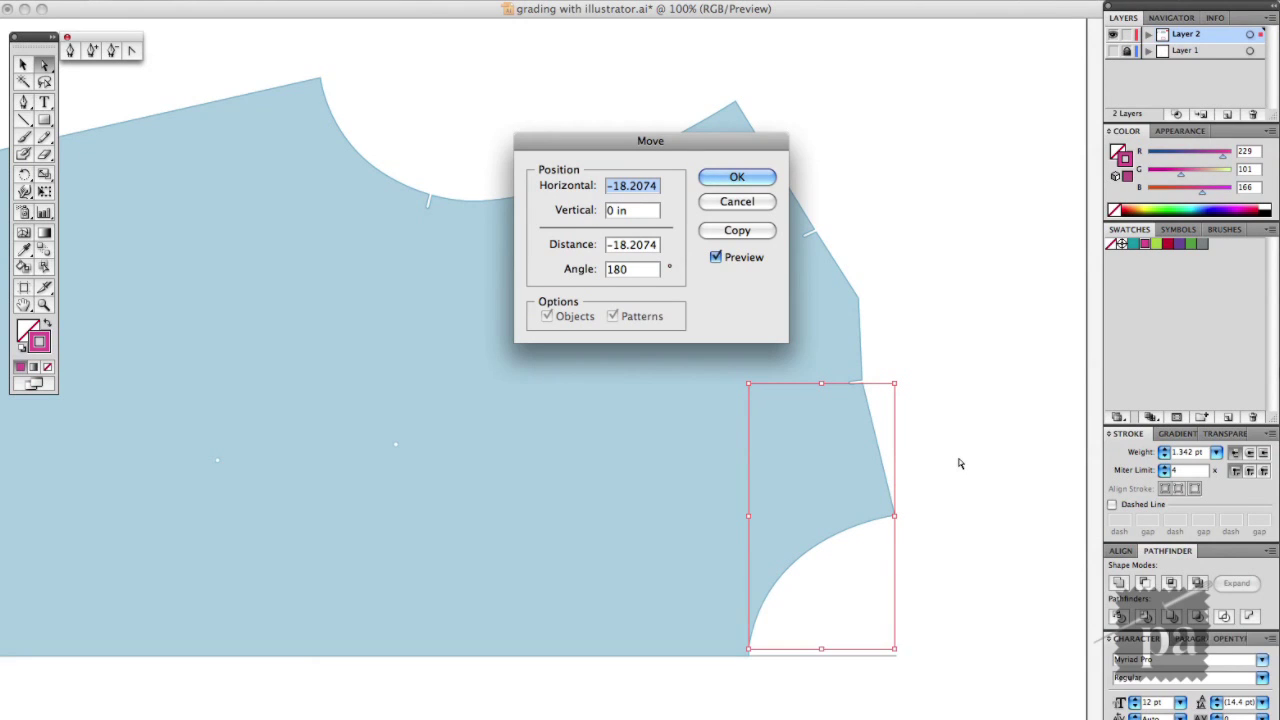
text(0)
key(Tab)
key(shift+Tab)
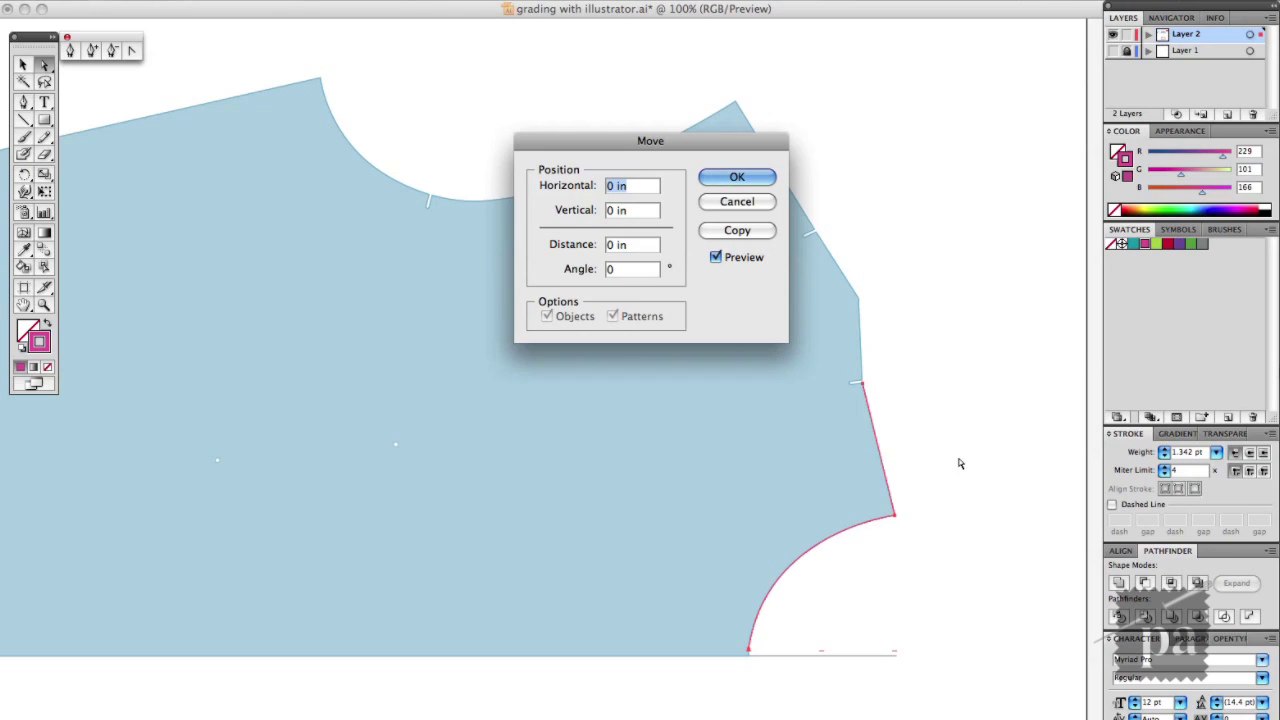
text(.0)
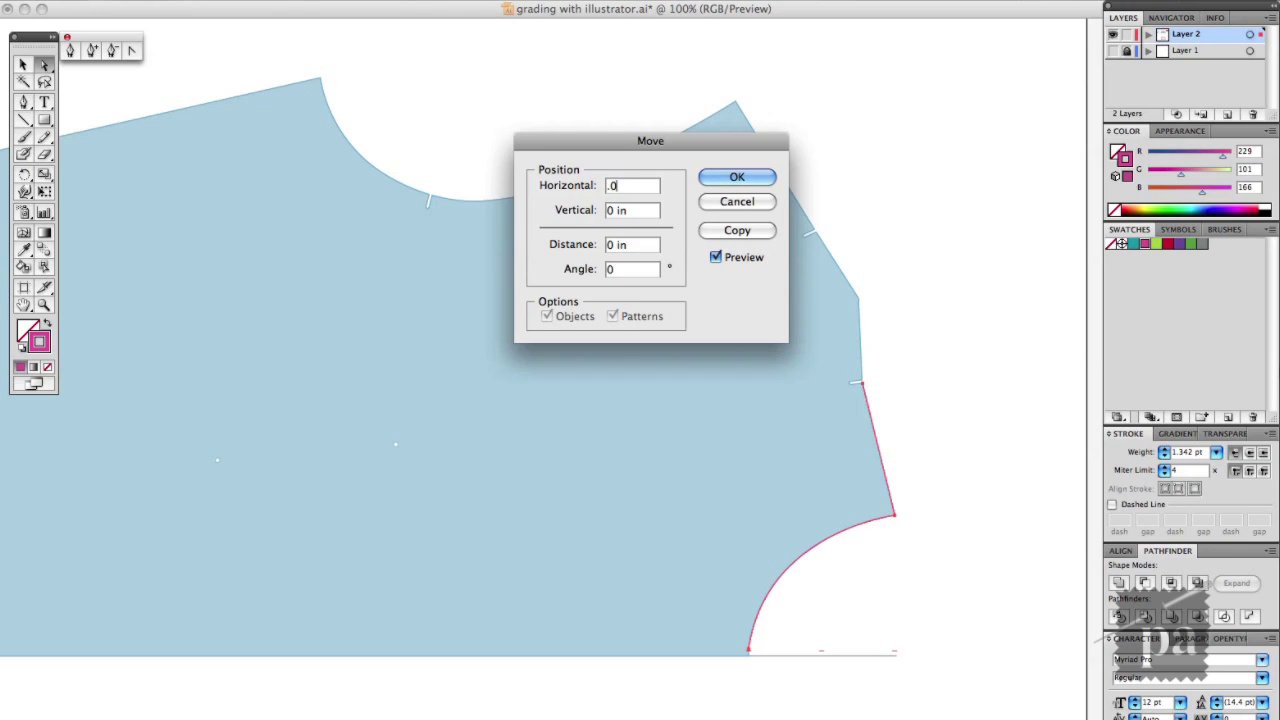
text(625)
key(Tab)
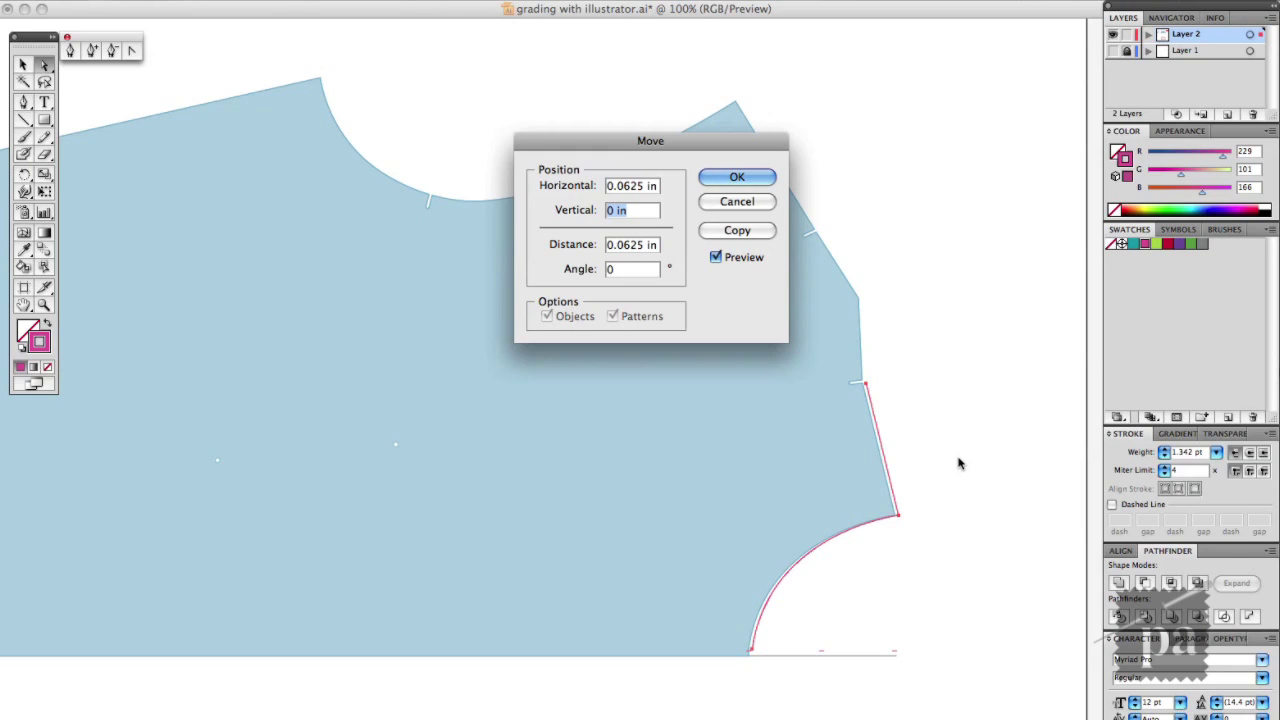
text(.0625)
key(Return)
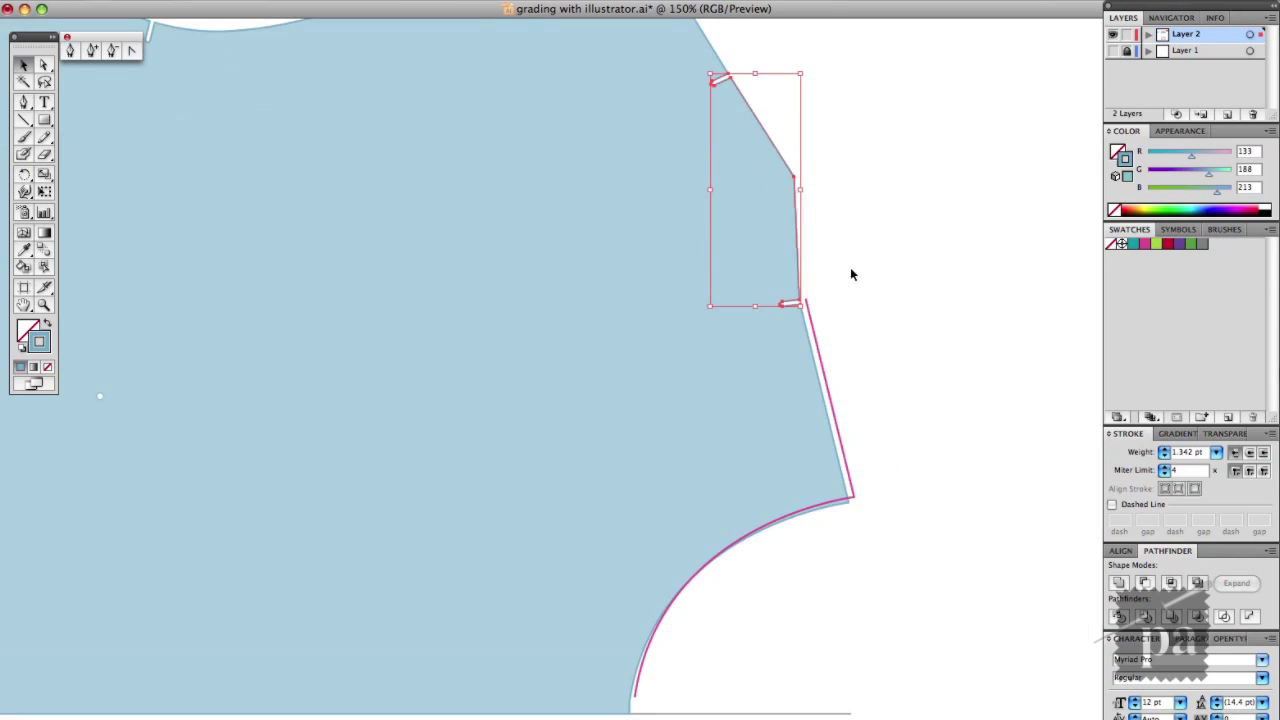
Give the copied notched edge section a purple stroke and move it 0.0625 in horizontally and 0.125 in vertically
scroll(883, 285, up, 4)
click(1180, 245)
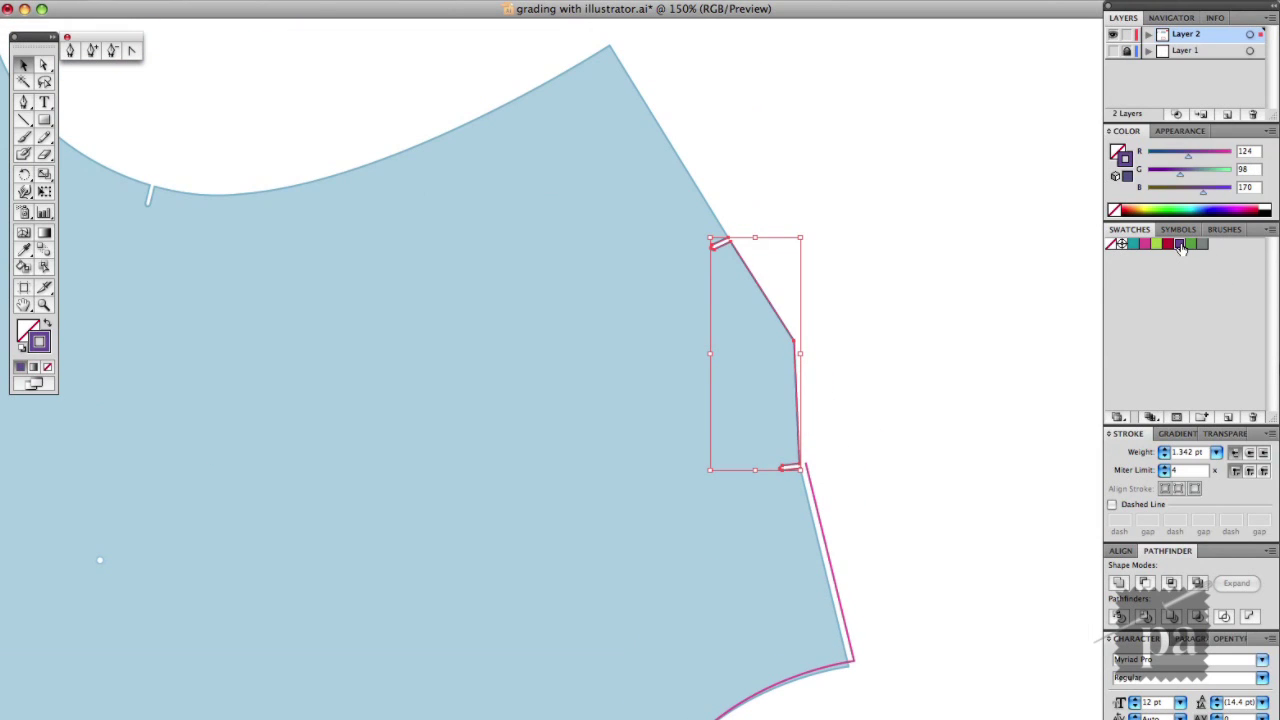
key(Return)
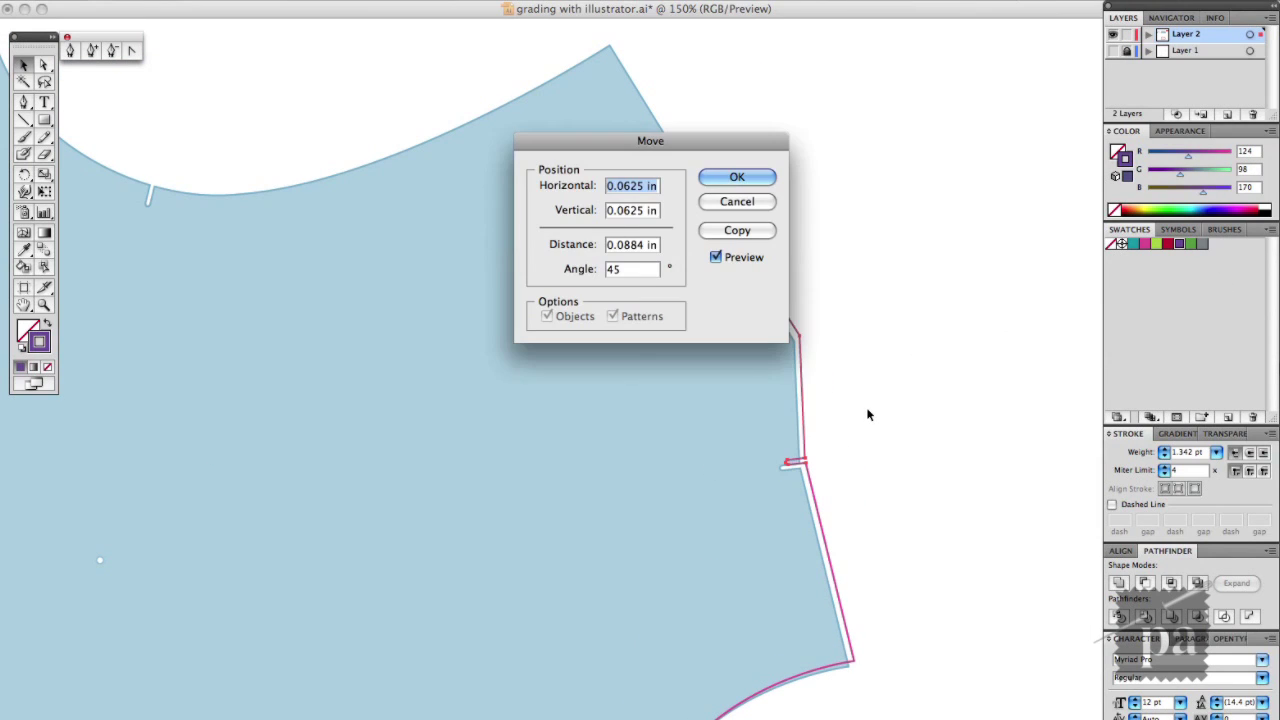
key(BackSpace)
key(Tab)
key(BackSpace)
key(Tab)
key(shift+Tab)
key(shift+Tab)
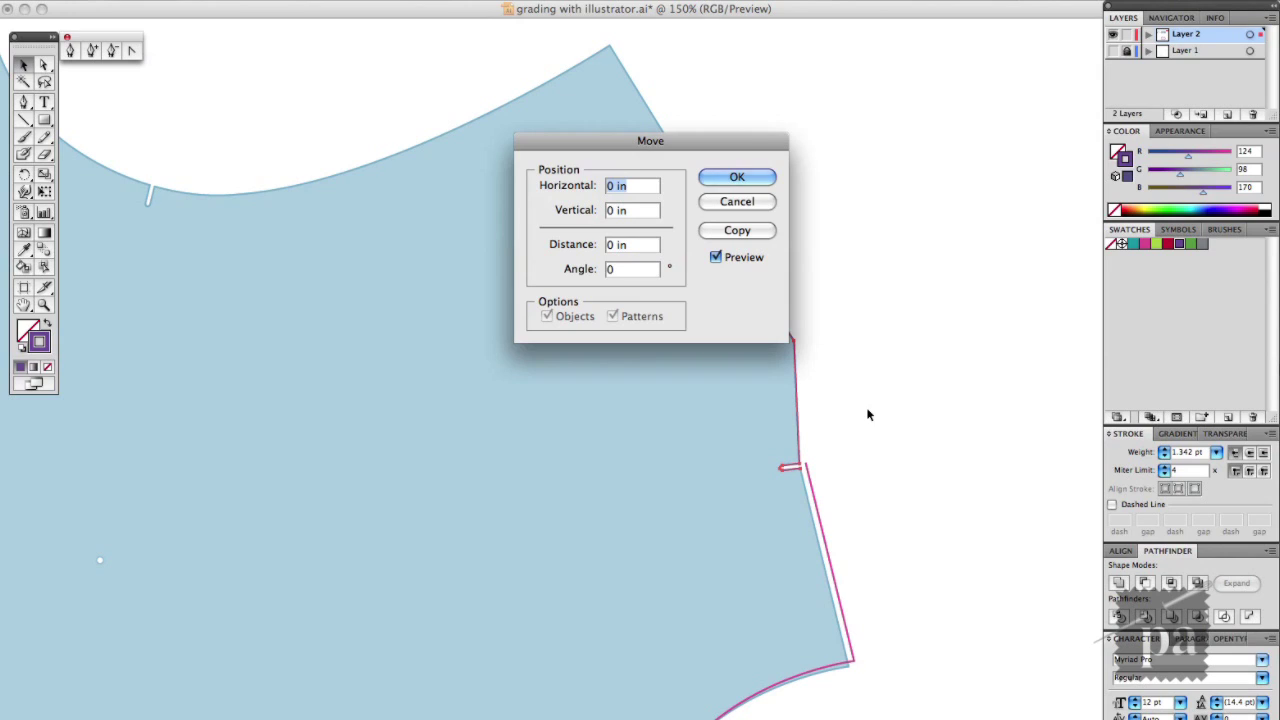
text(.0625)
key(Tab)
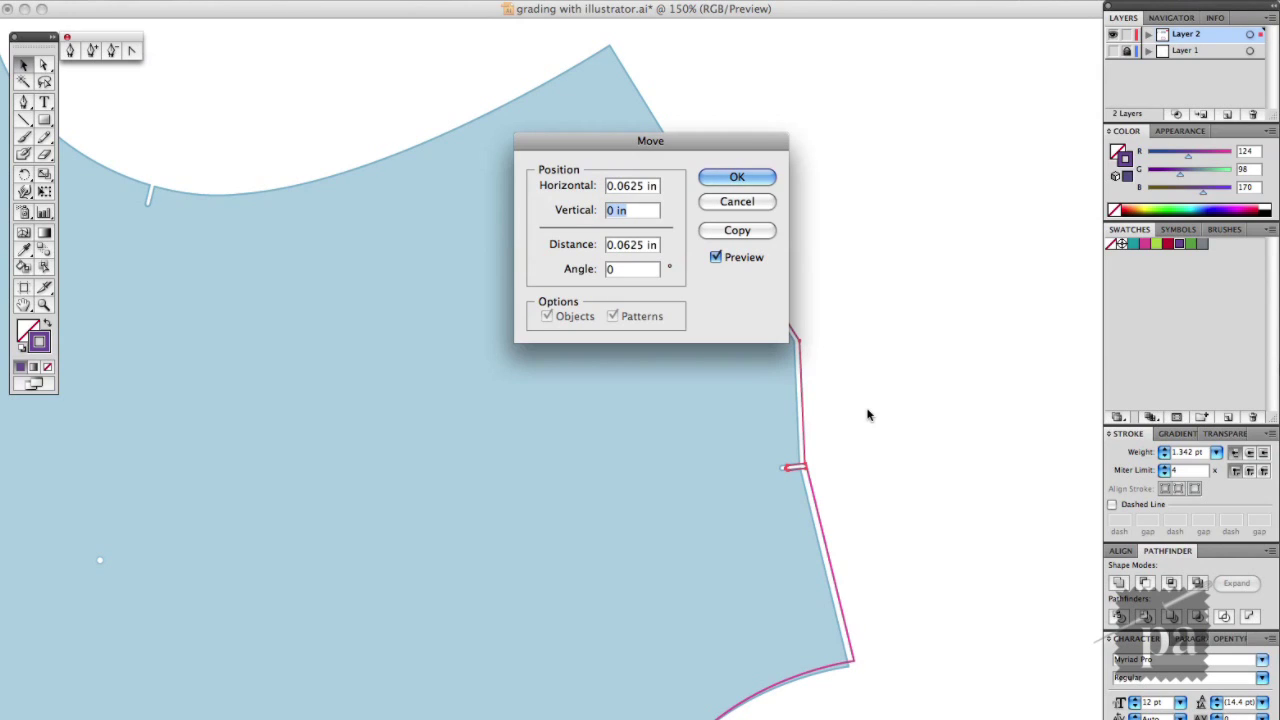
text(.125)
key(Tab)
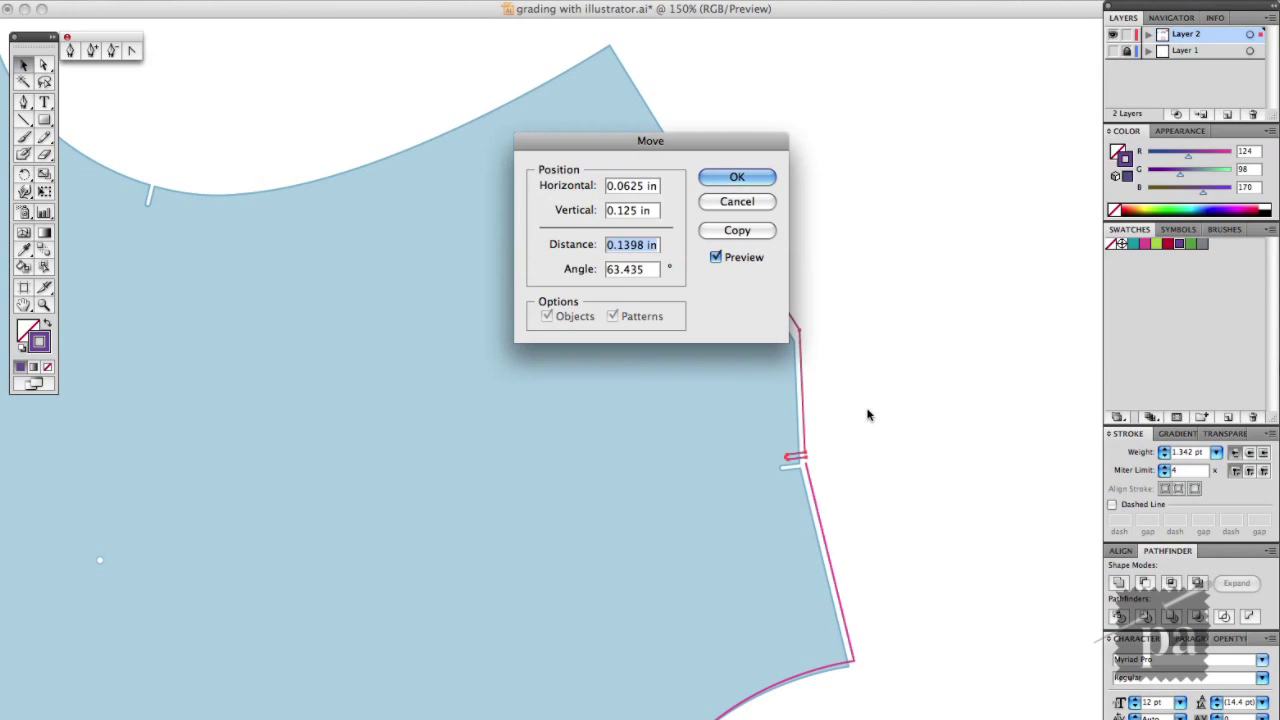
key(Return)
click(868, 414)
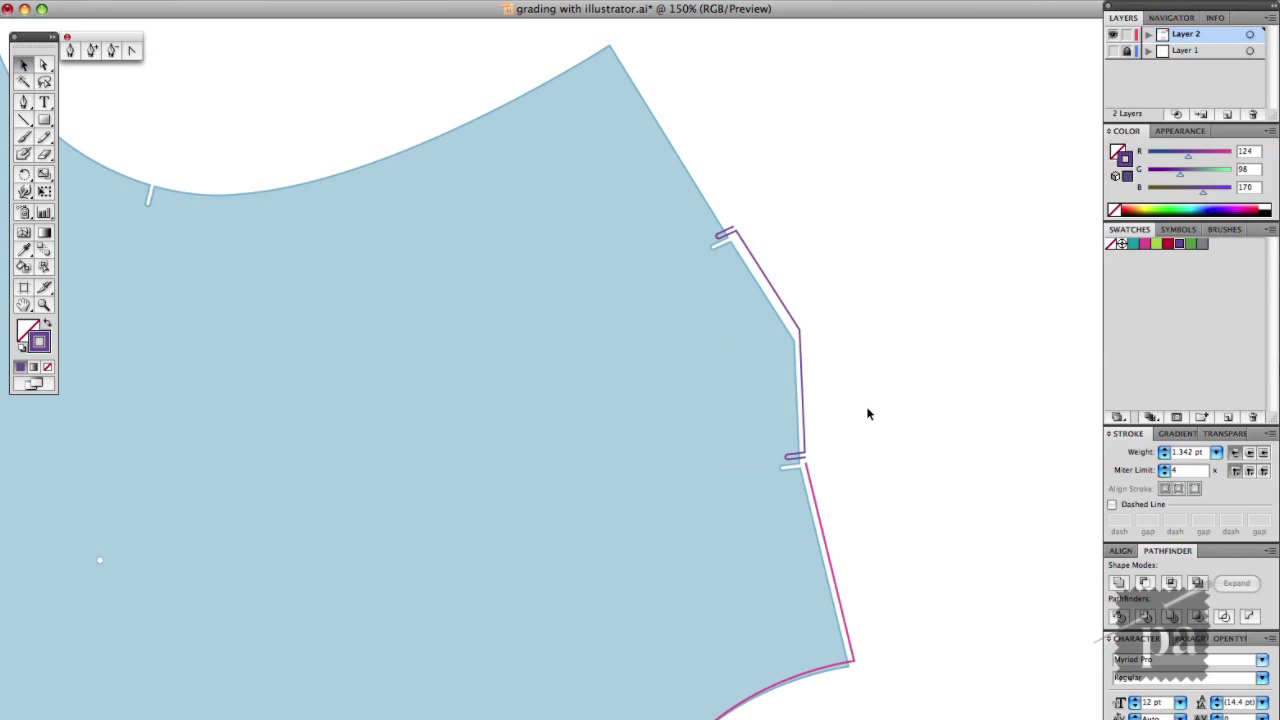
Copy the upper corner's straight and curved segments with a lime-green stroke and move them 0.0625 in horizontally and 0.125 in vertically
scroll(852, 404, up, 1)
click(44, 63)
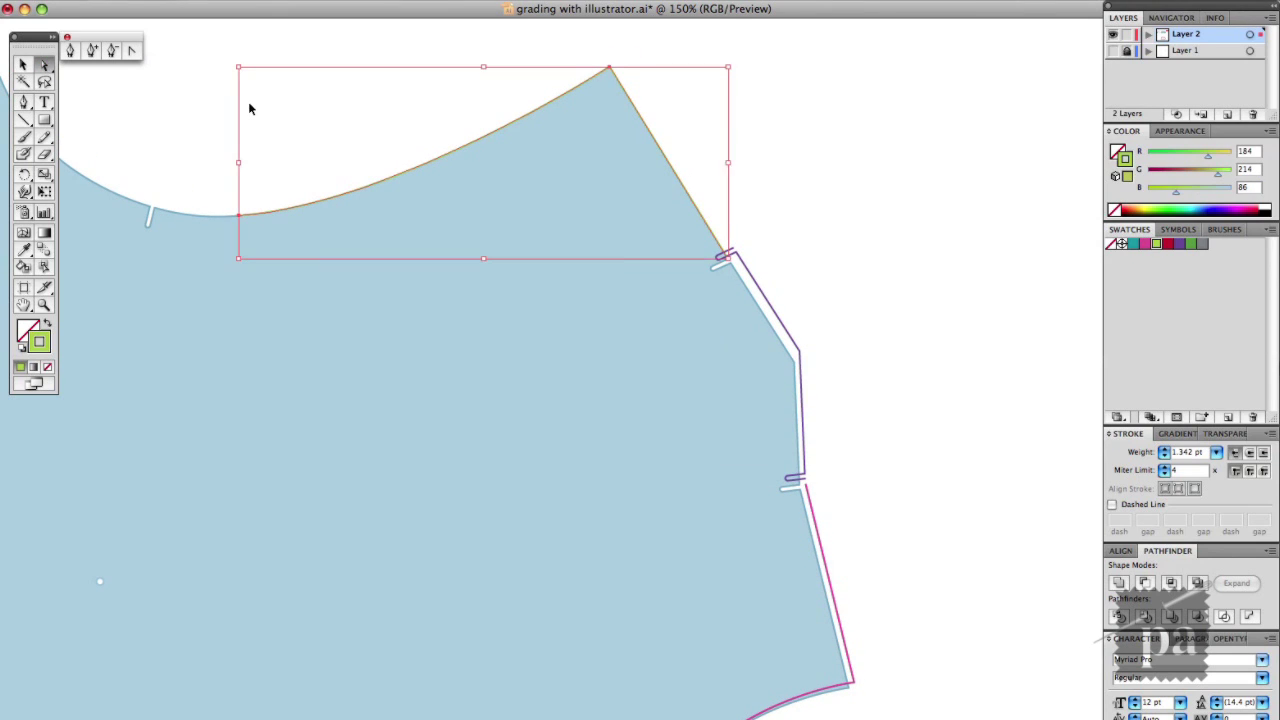
key(super+shift+m)
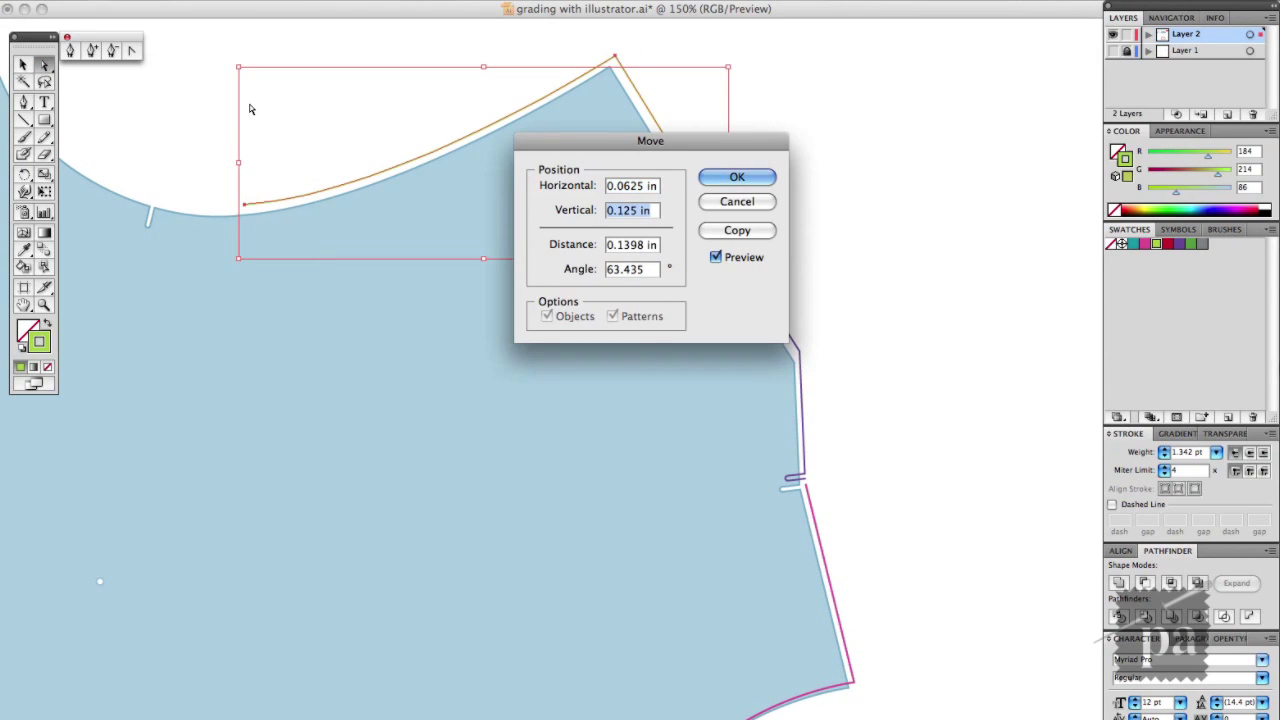
key(Return)
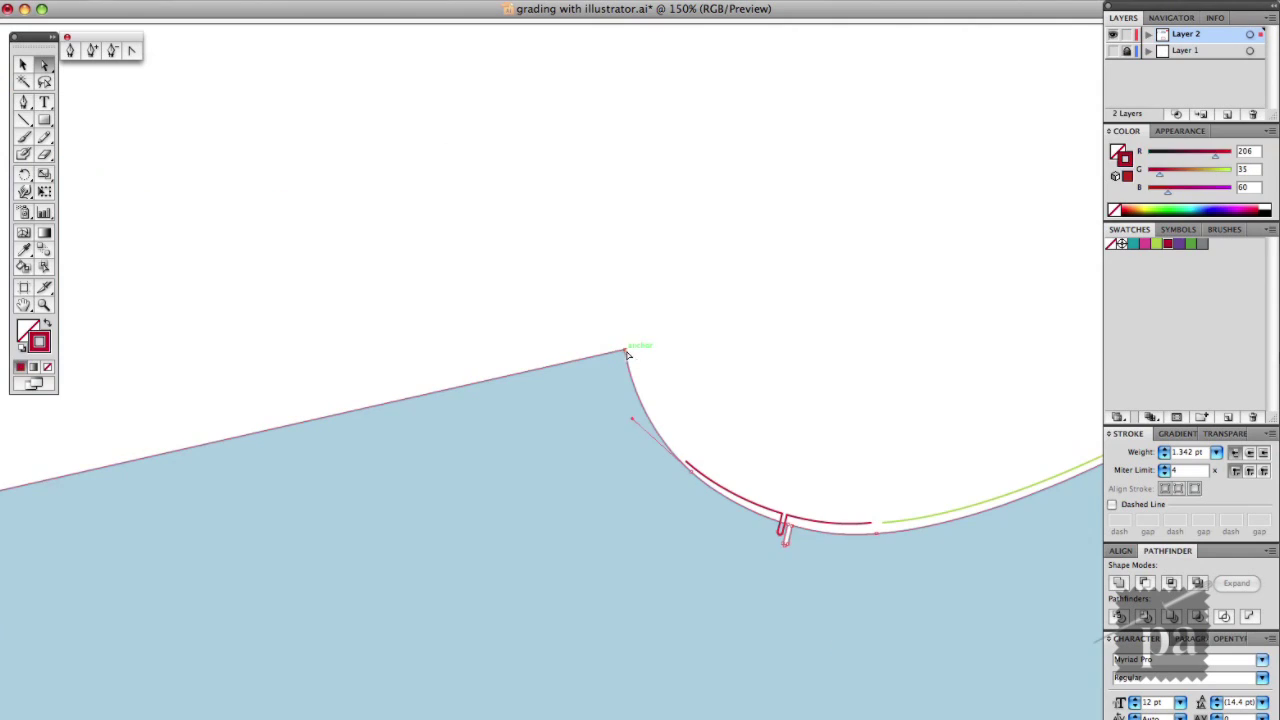
Copy the segments at the curve's far upper corner with a green stroke and move them -0.125 in horizontally and 0.25 in vertically
click(625, 351)
click(1191, 244)
key(super+shift+m)
text(0)
key(Tab)
text(0)
key(shift+Tab)
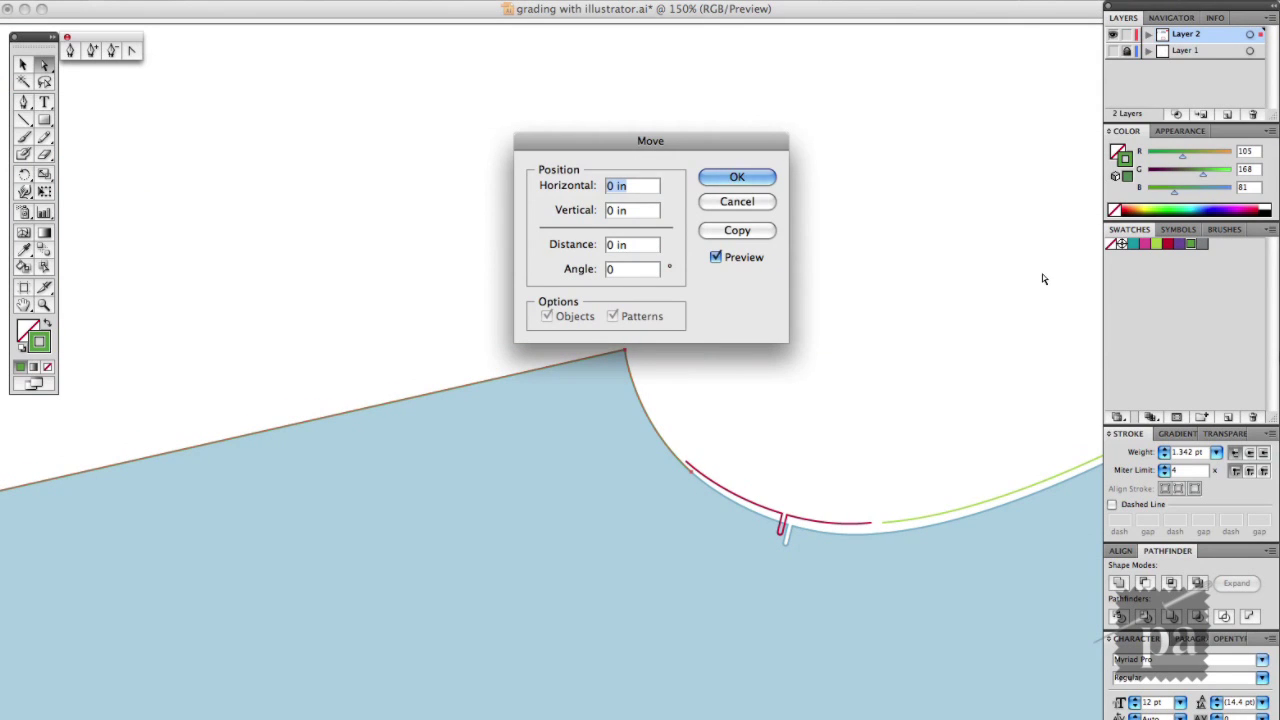
text(-.125)
key(Tab)
text(.)
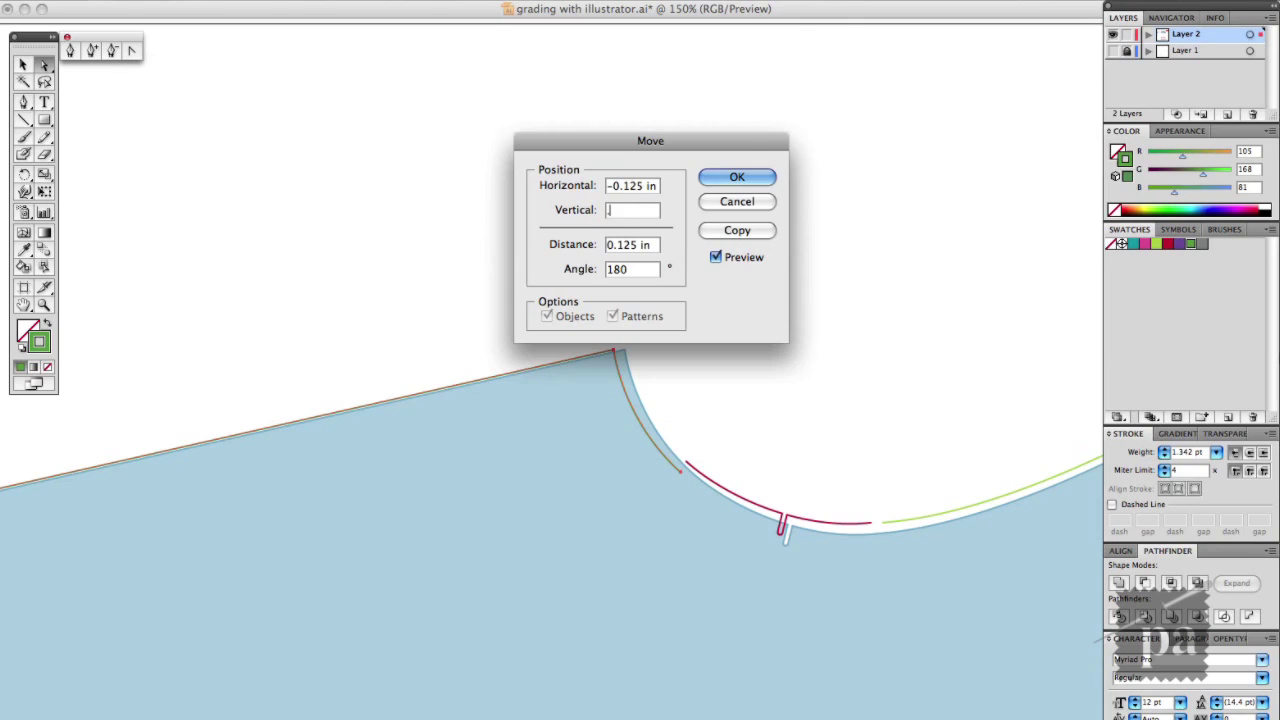
text(25)
key(Tab)
key(Return)
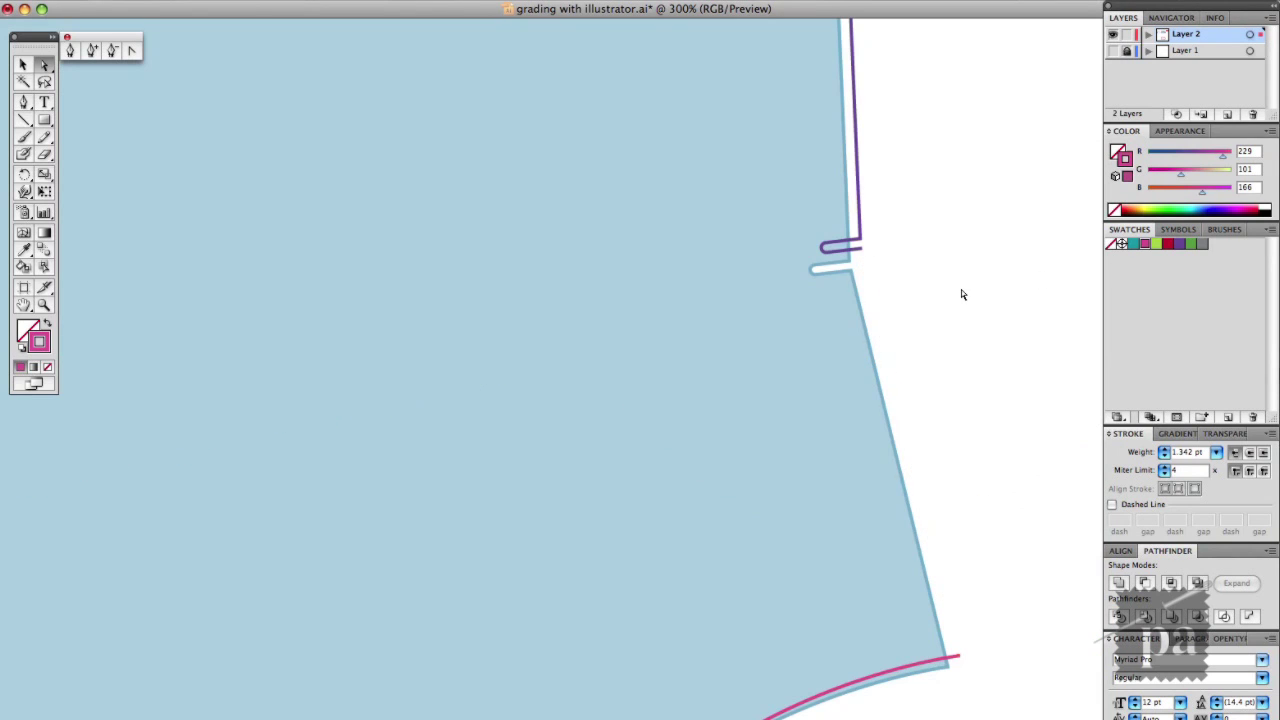
Connect the pink curve's corner endpoint to the purple lower notch with a straight Pen segment
key(p)
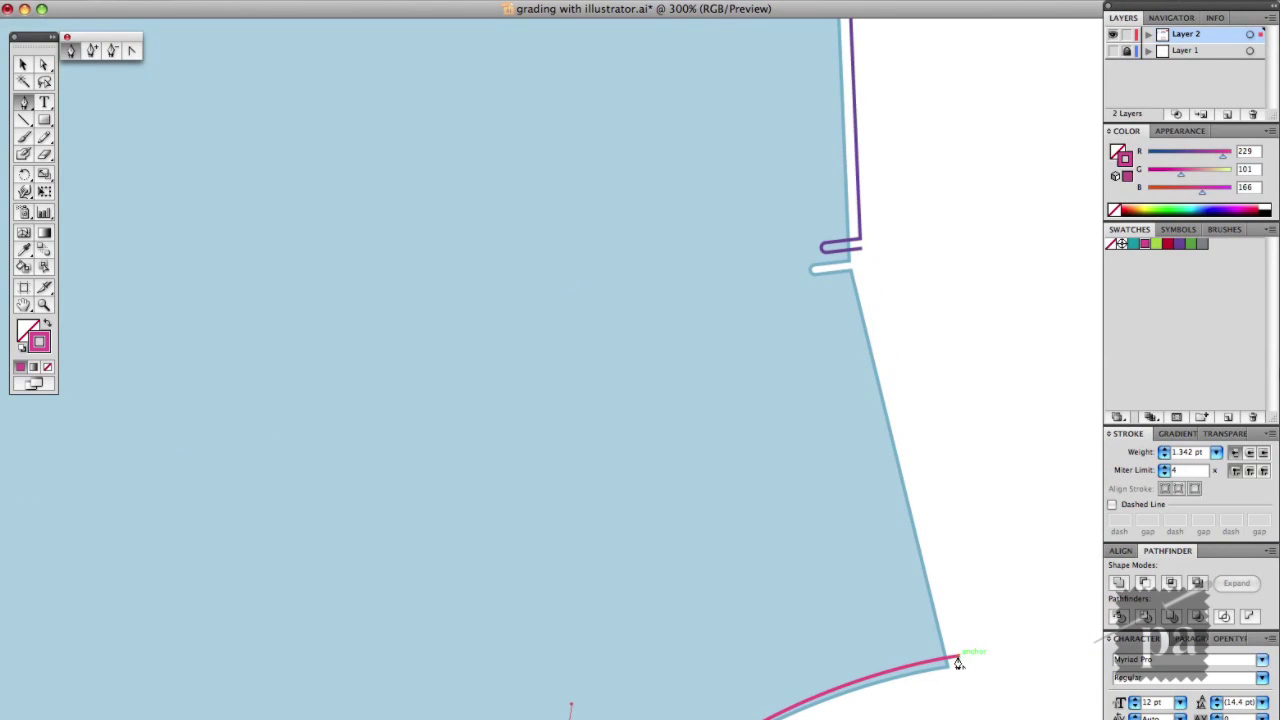
click(857, 247)
Delete the straight lime-green segment between the upper corner and the purple upper notch
scroll(926, 280, up, 10)
scroll(920, 286, left, 2)
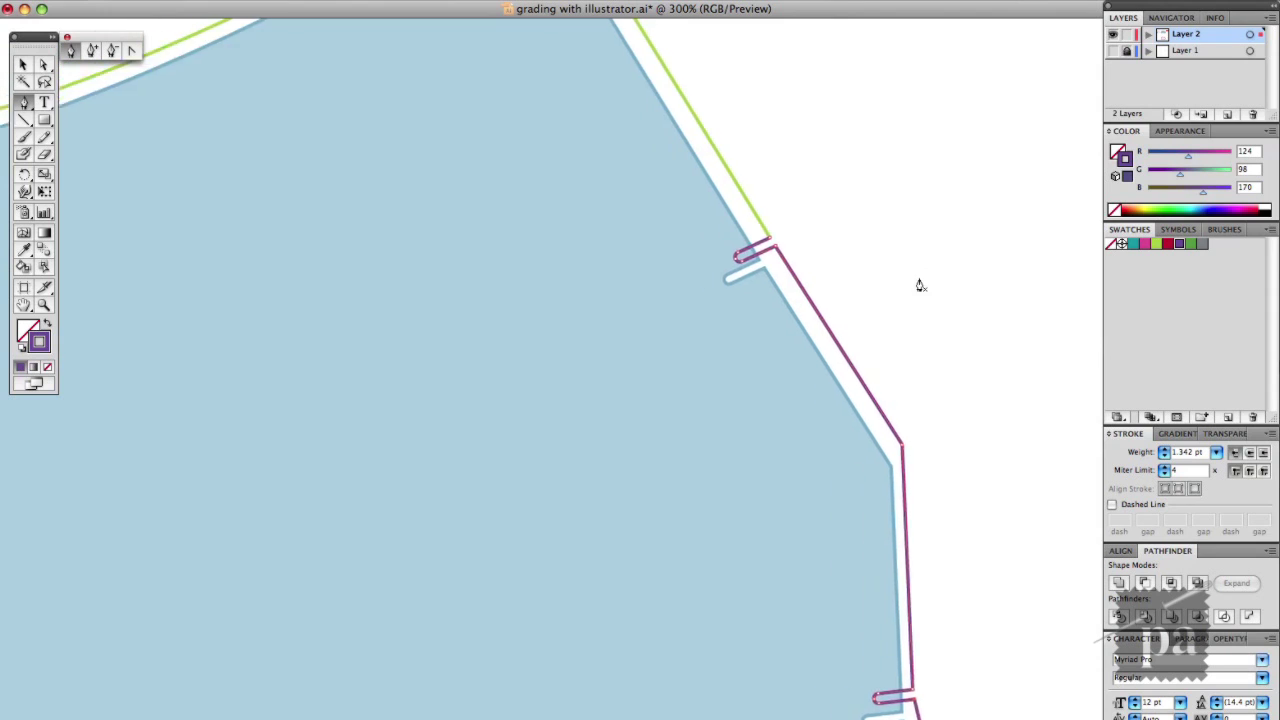
scroll(922, 286, up, 5)
scroll(922, 286, left, 3)
scroll(922, 286, right, 2)
scroll(591, 197, up, 4)
key(a)
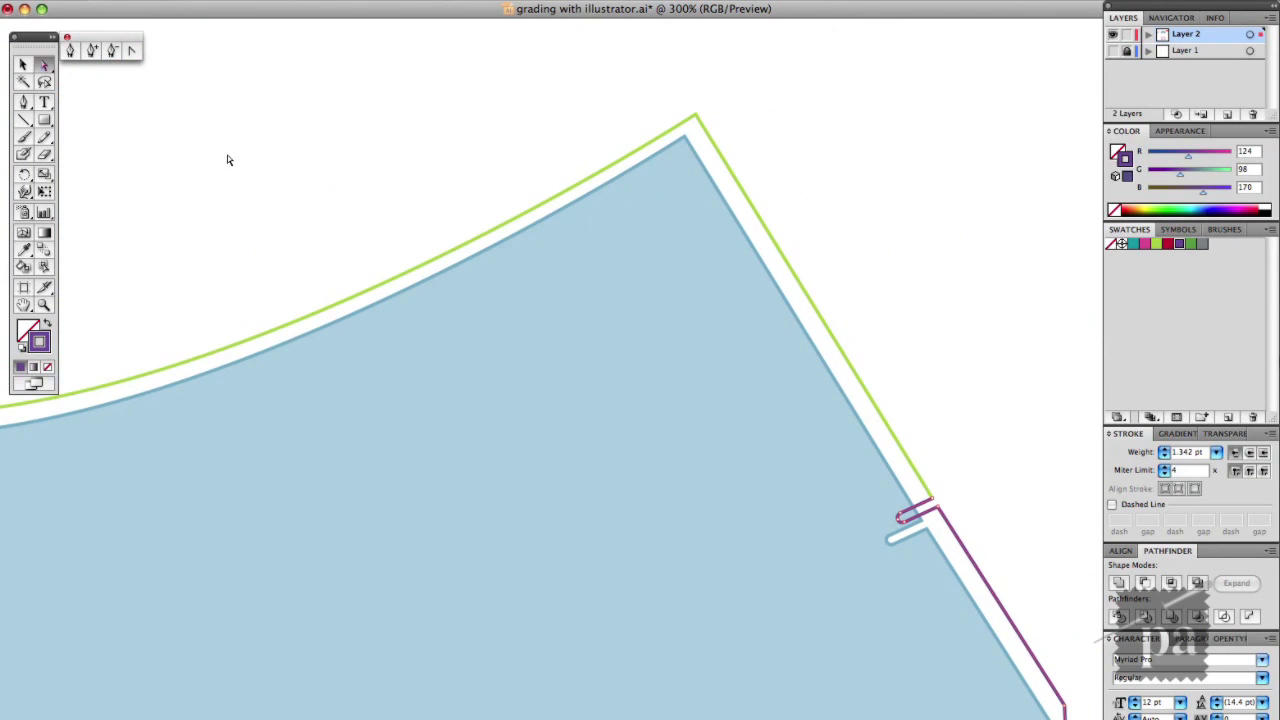
click(937, 488)
key(Delete)
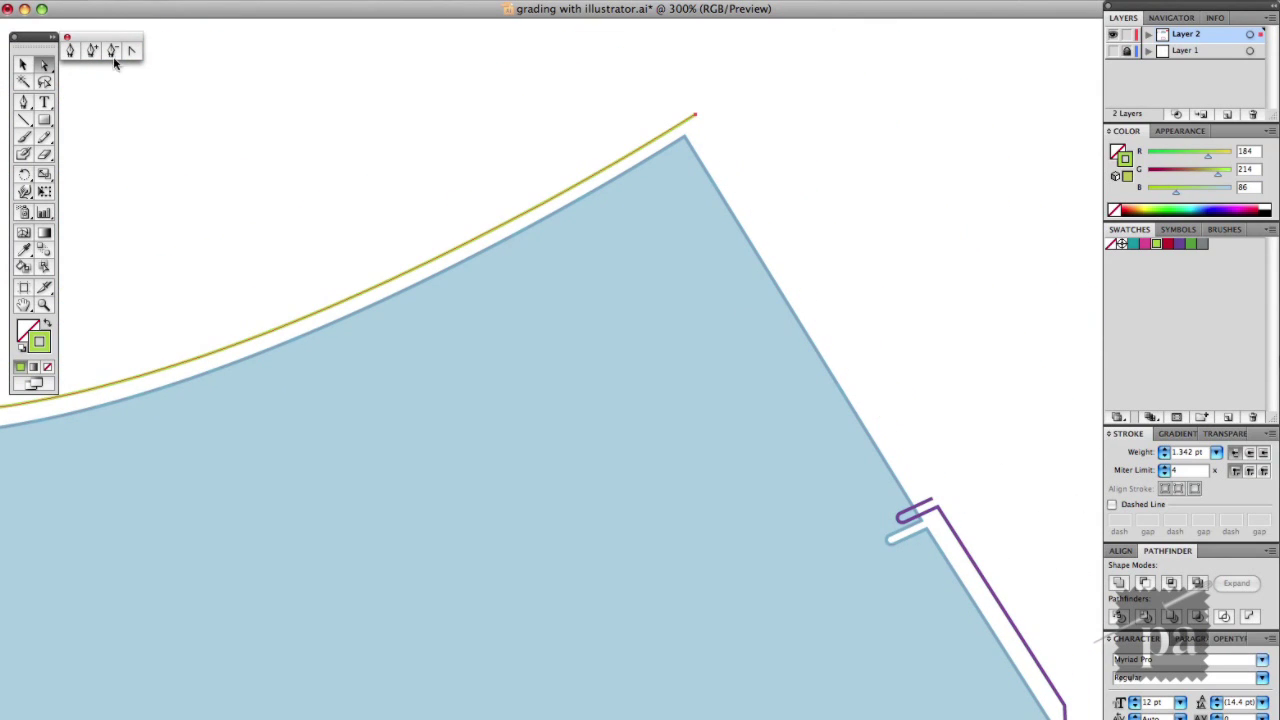
Connect the lime-green curve's corner endpoint to the purple upper notch with a straight Pen segment
click(70, 50)
click(695, 115)
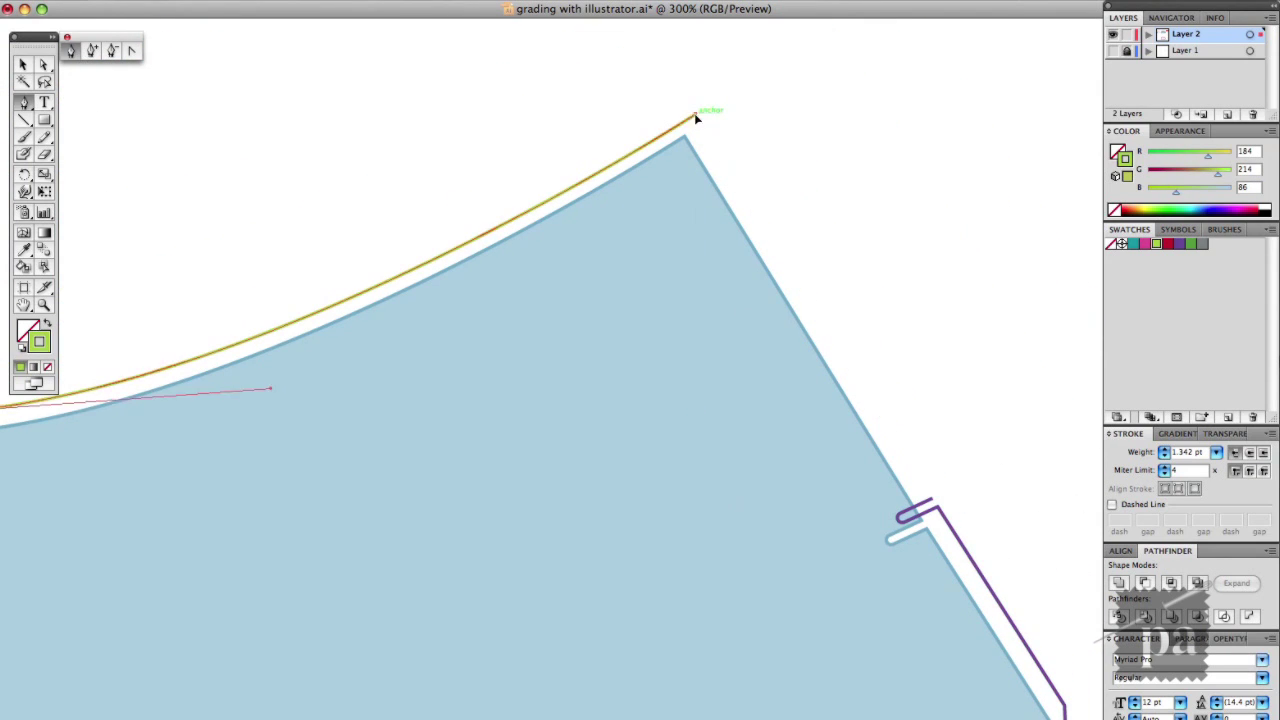
click(936, 502)
Copy the pink French curve's edge segments that run along the pattern's curve, move the template aside and paste the copy in place
scroll(908, 463, left, 2)
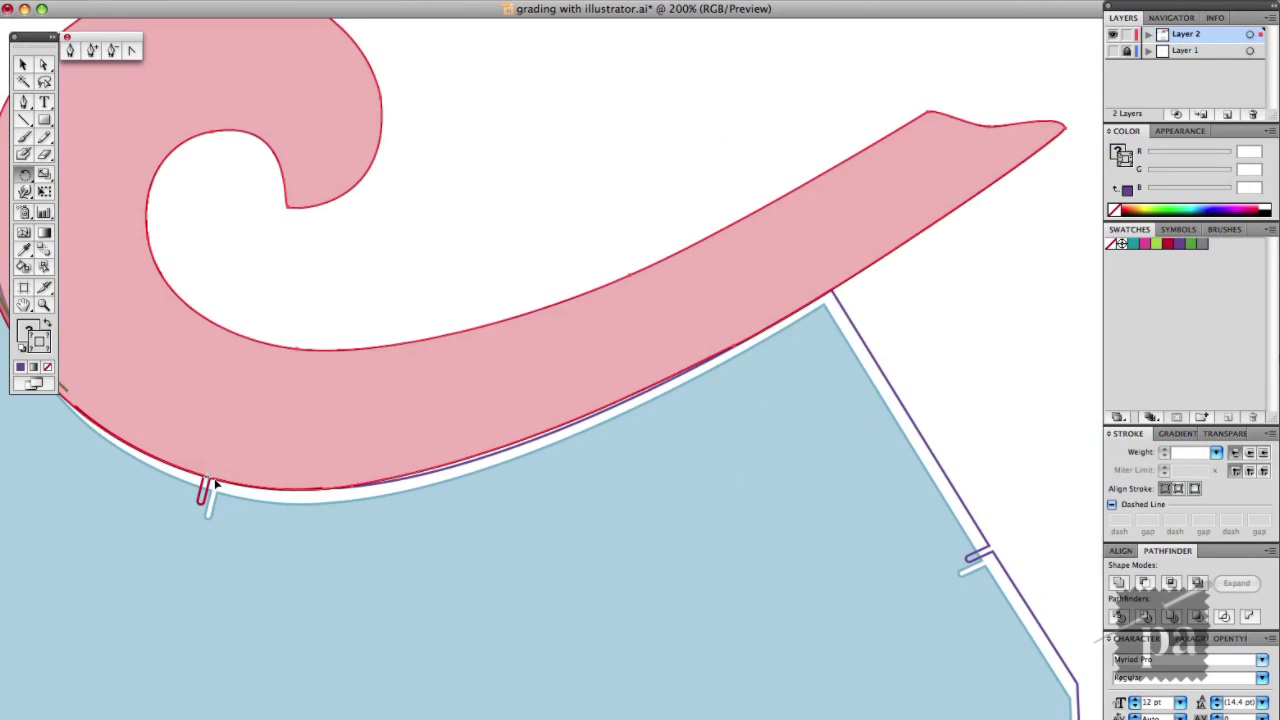
scroll(216, 478, left, 6)
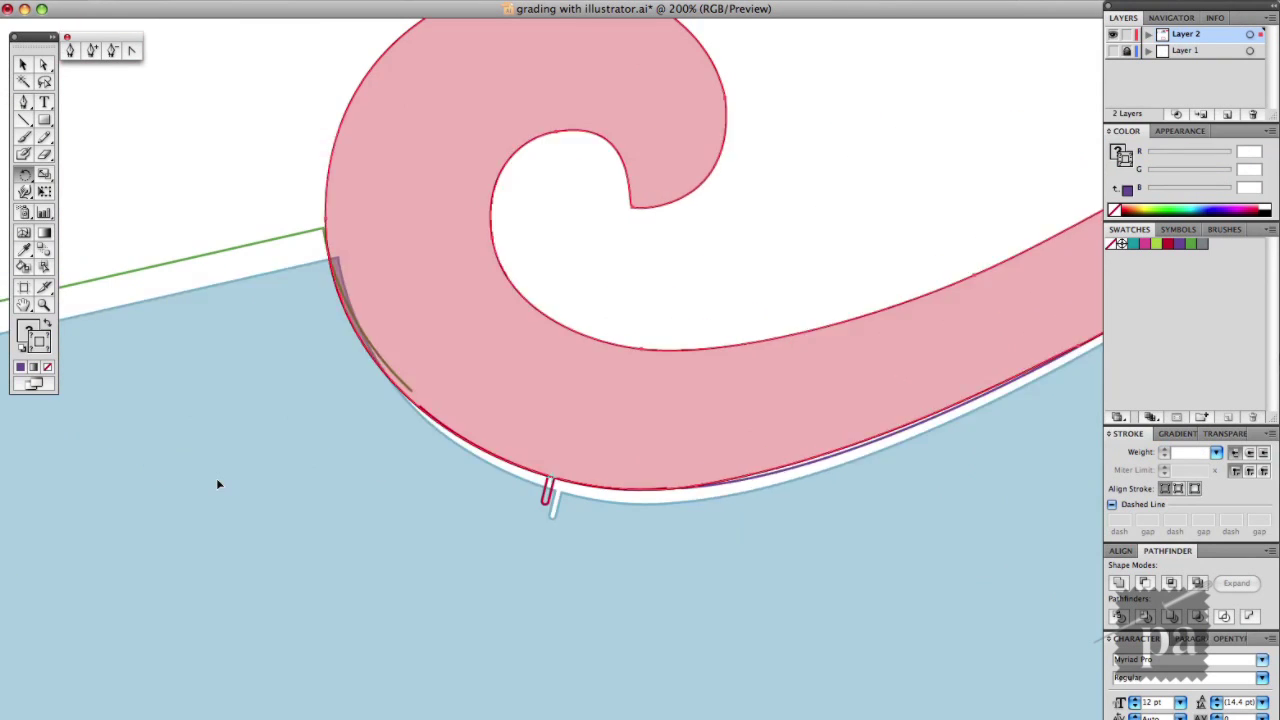
click(23, 63)
scroll(340, 215, right, 7)
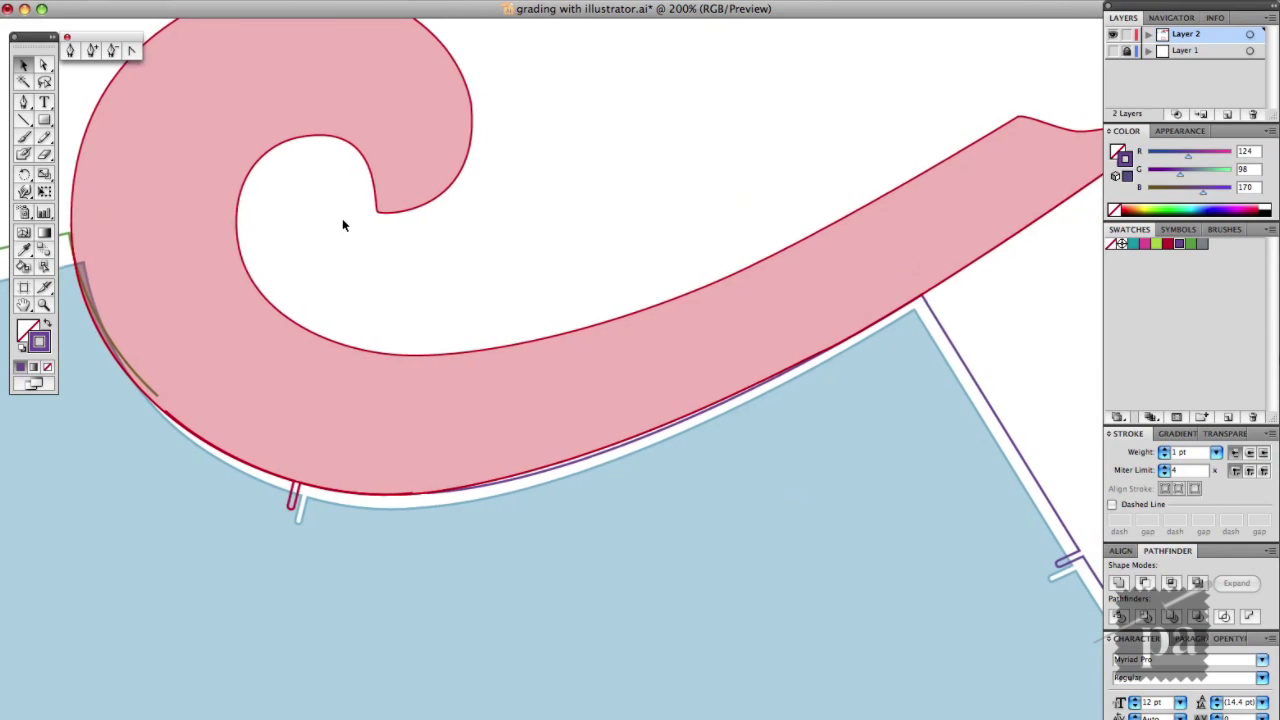
scroll(342, 225, left, 2)
click(45, 65)
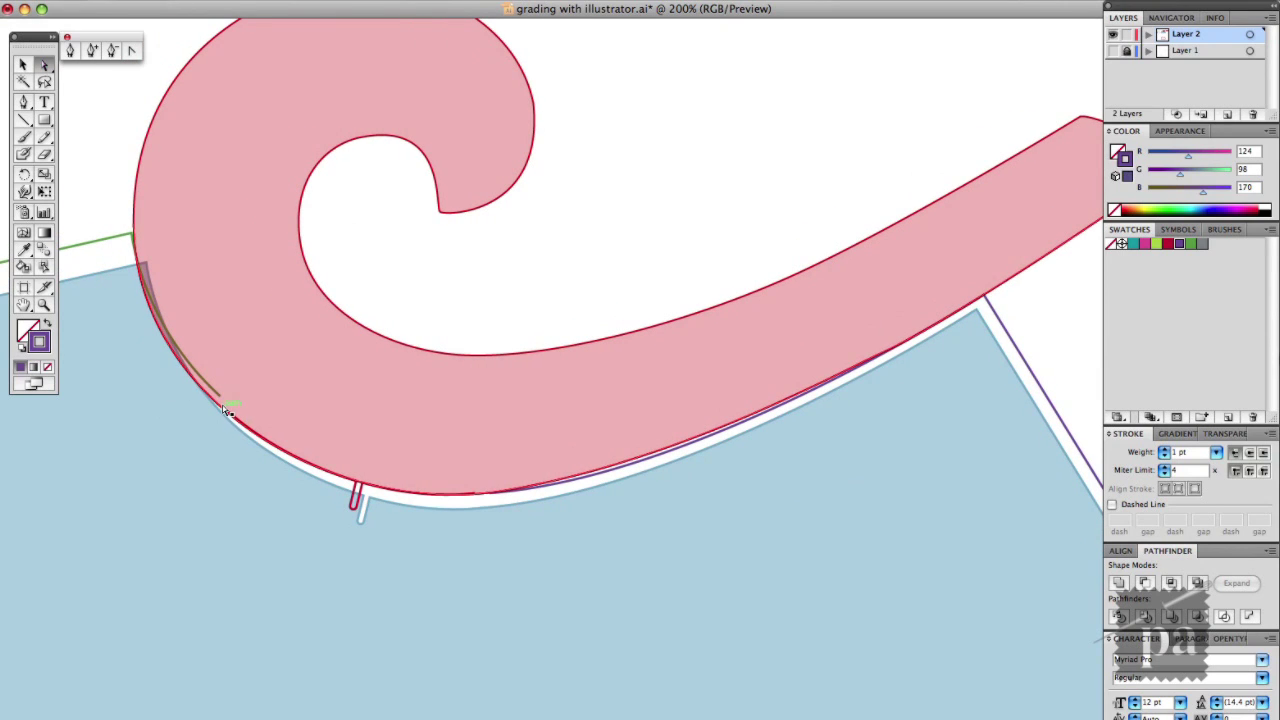
click(222, 406)
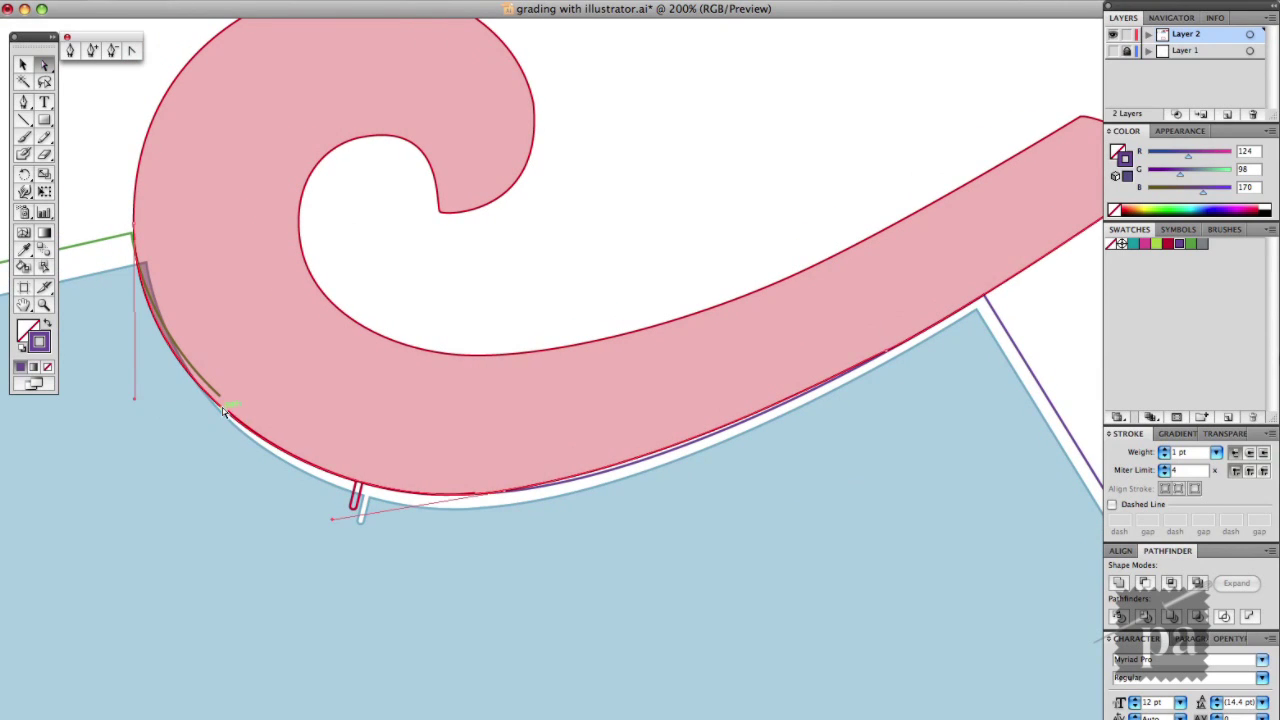
click(506, 491)
shift+click(890, 354)
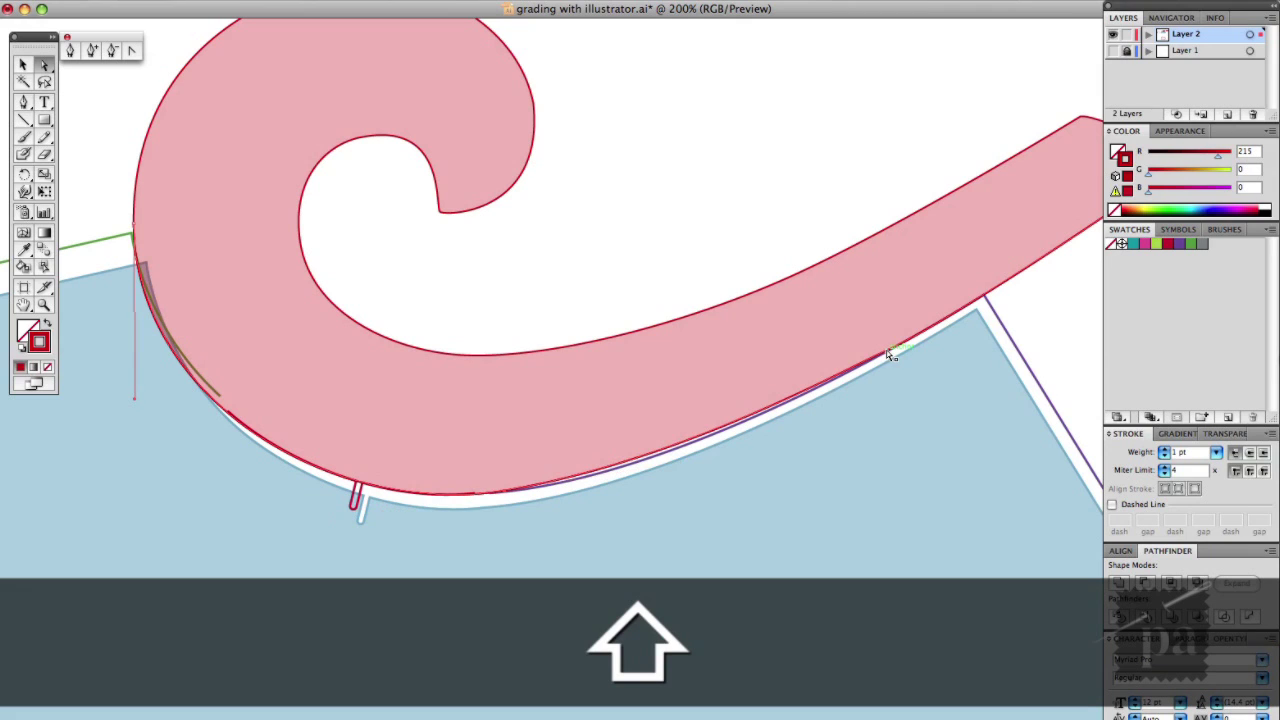
key(super+c)
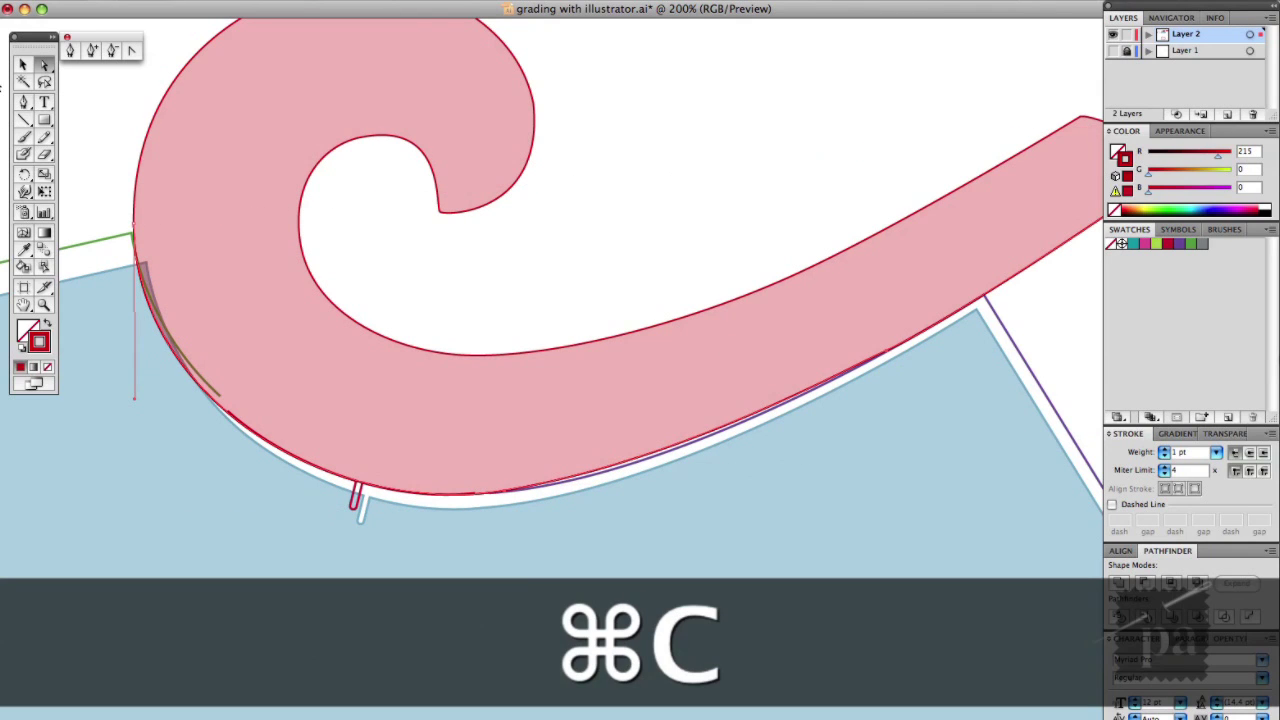
drag(318, 387, 640, 76)
key(super+f)
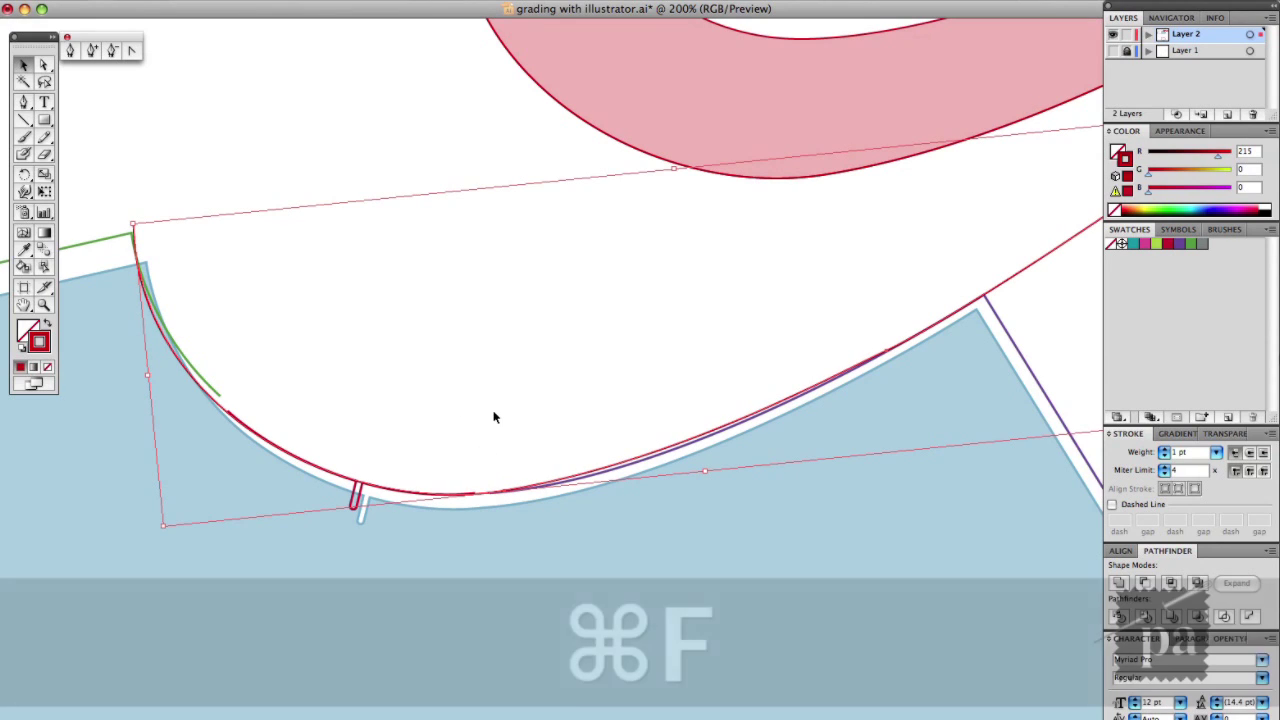
Remove the purple path's curved part by deleting its end anchor point beneath the pasted red curve
click(571, 476)
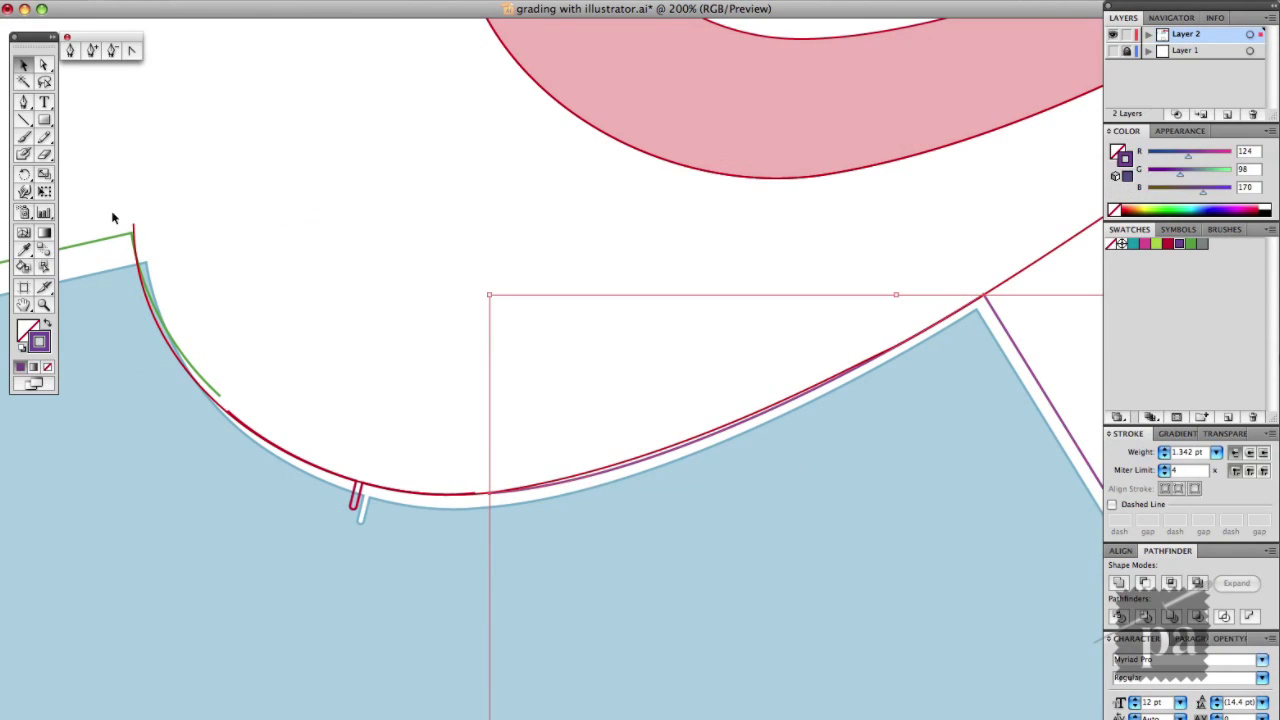
click(113, 50)
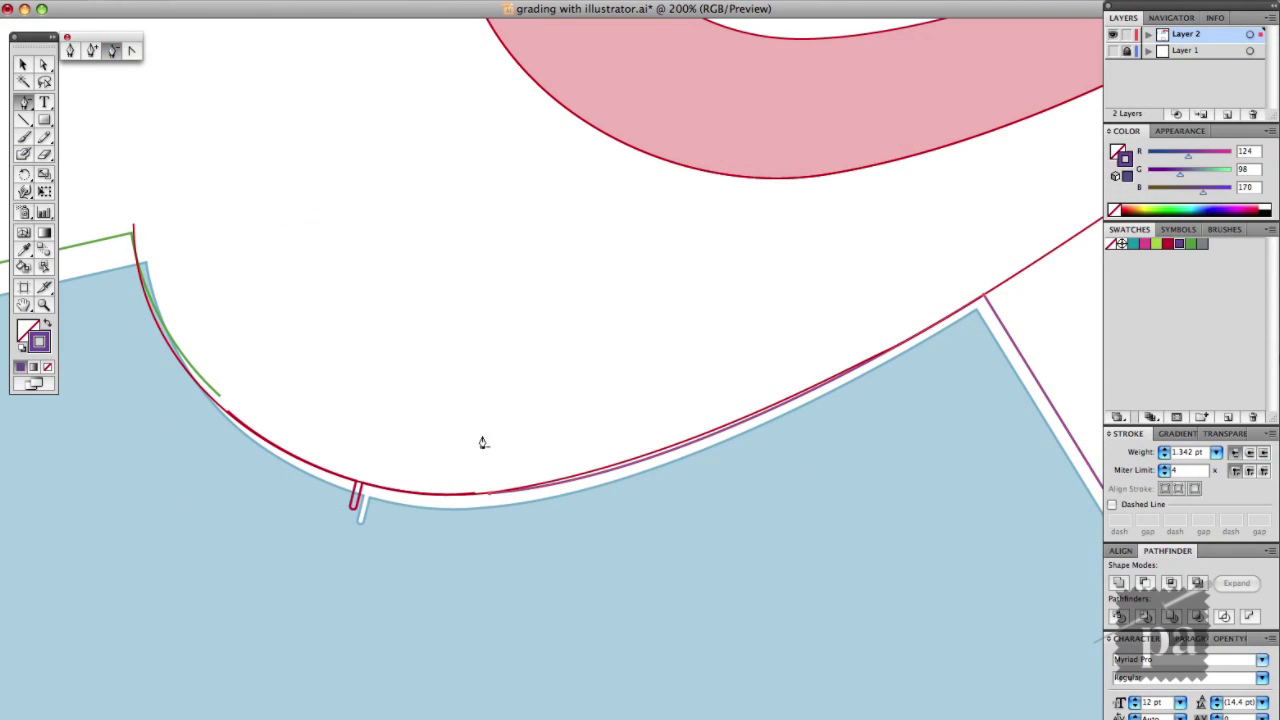
click(494, 498)
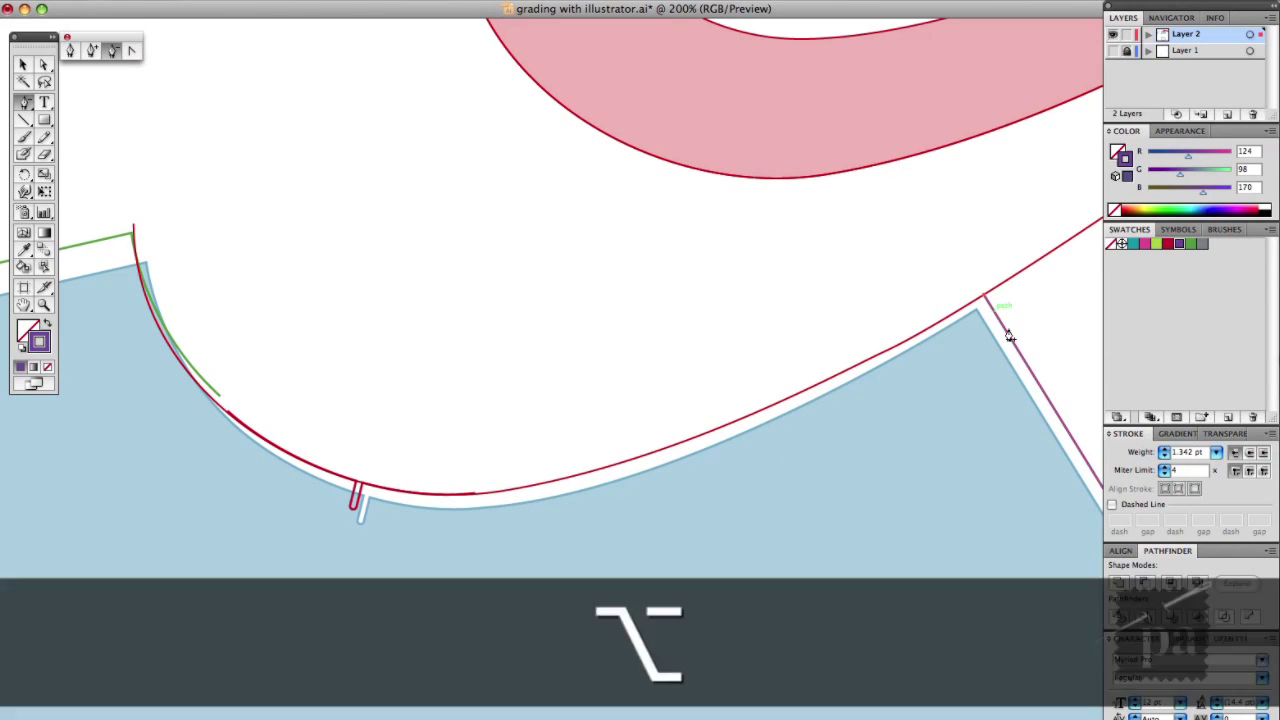
Trim the red curve at the purple corner by adding an anchor at the meeting point and deleting the end anchor beyond it
scroll(1017, 295, up, 10)
click(567, 262)
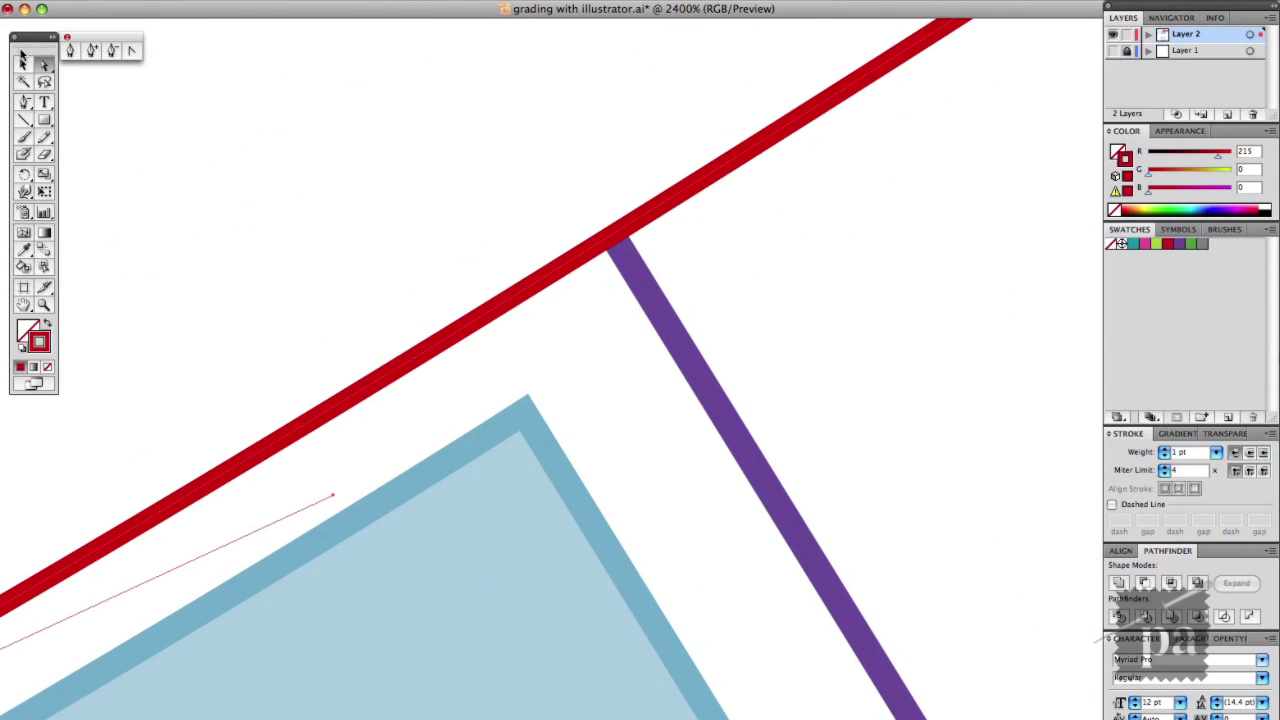
click(92, 50)
click(613, 236)
scroll(422, 157, up, 5)
scroll(422, 157, right, 3)
scroll(422, 157, right, 7)
scroll(422, 157, up, 4)
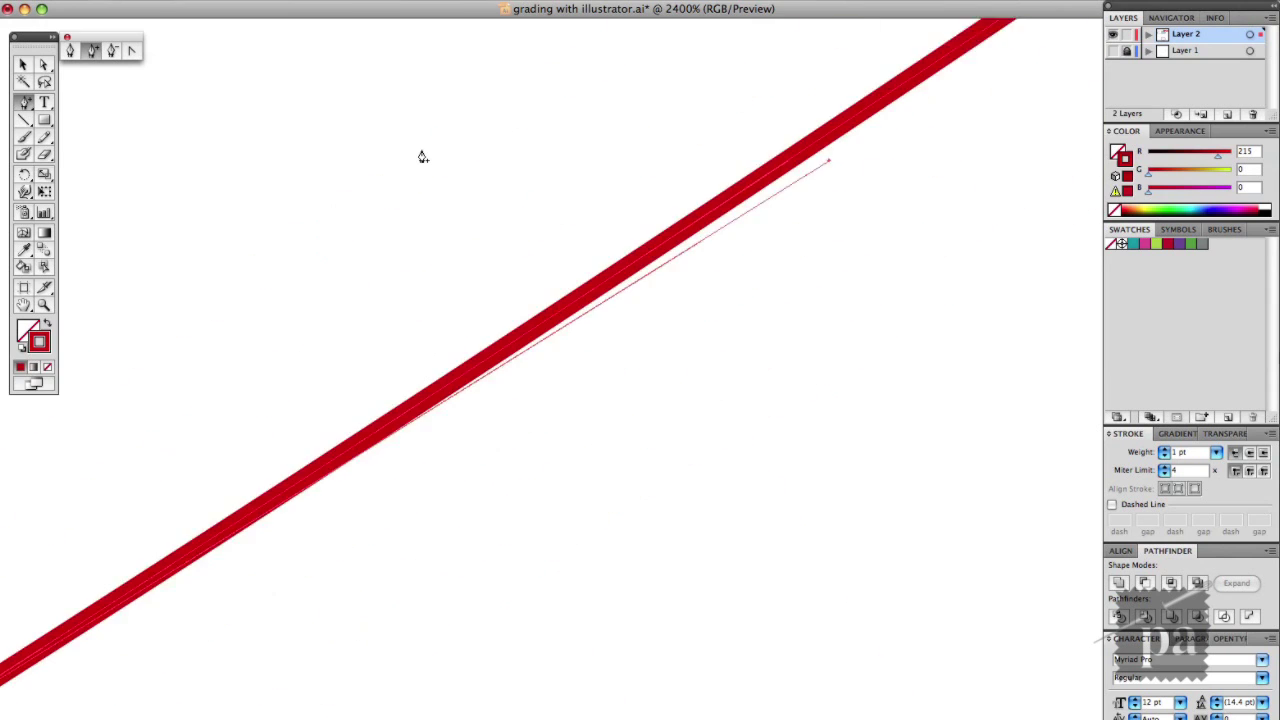
scroll(560, 143, down, 3)
scroll(622, 152, right, 4)
scroll(622, 152, up, 3)
click(113, 50)
click(523, 132)
scroll(656, 265, down, 5)
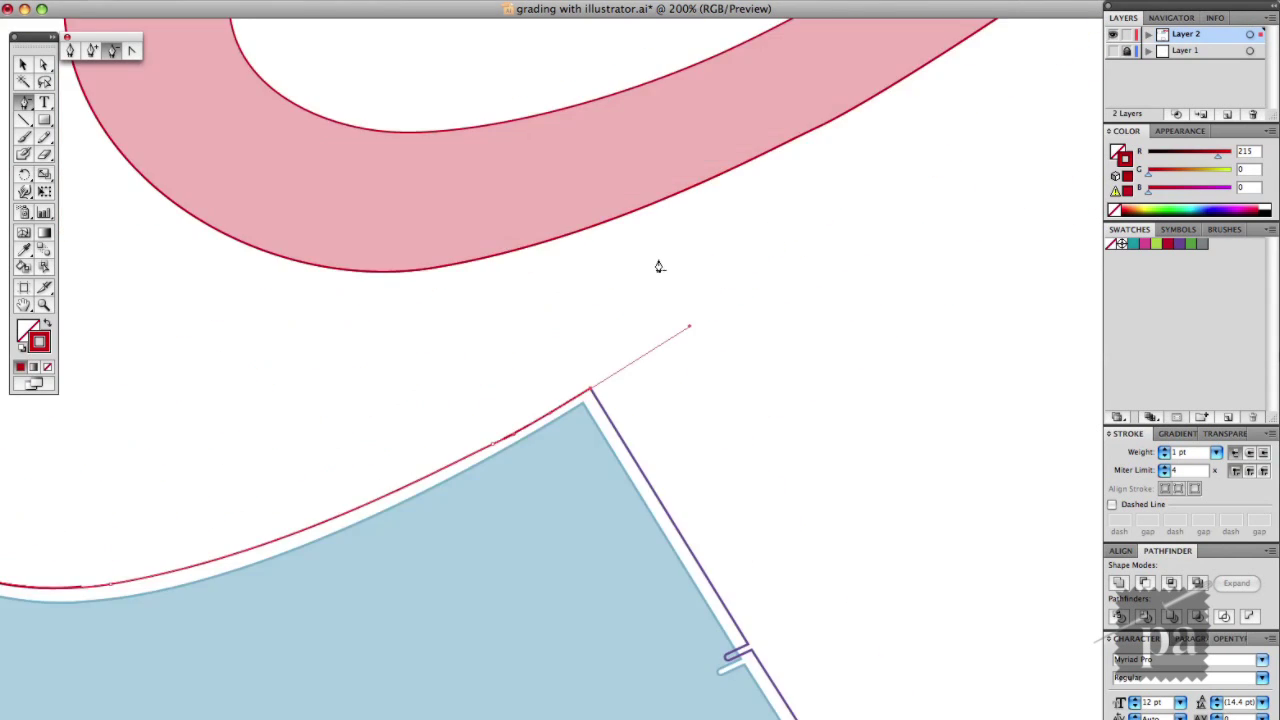
Add two anchor points to the red curve where the sides of the crimson notch meet it
scroll(408, 577, up, 4)
scroll(588, 622, up, 2)
key(v)
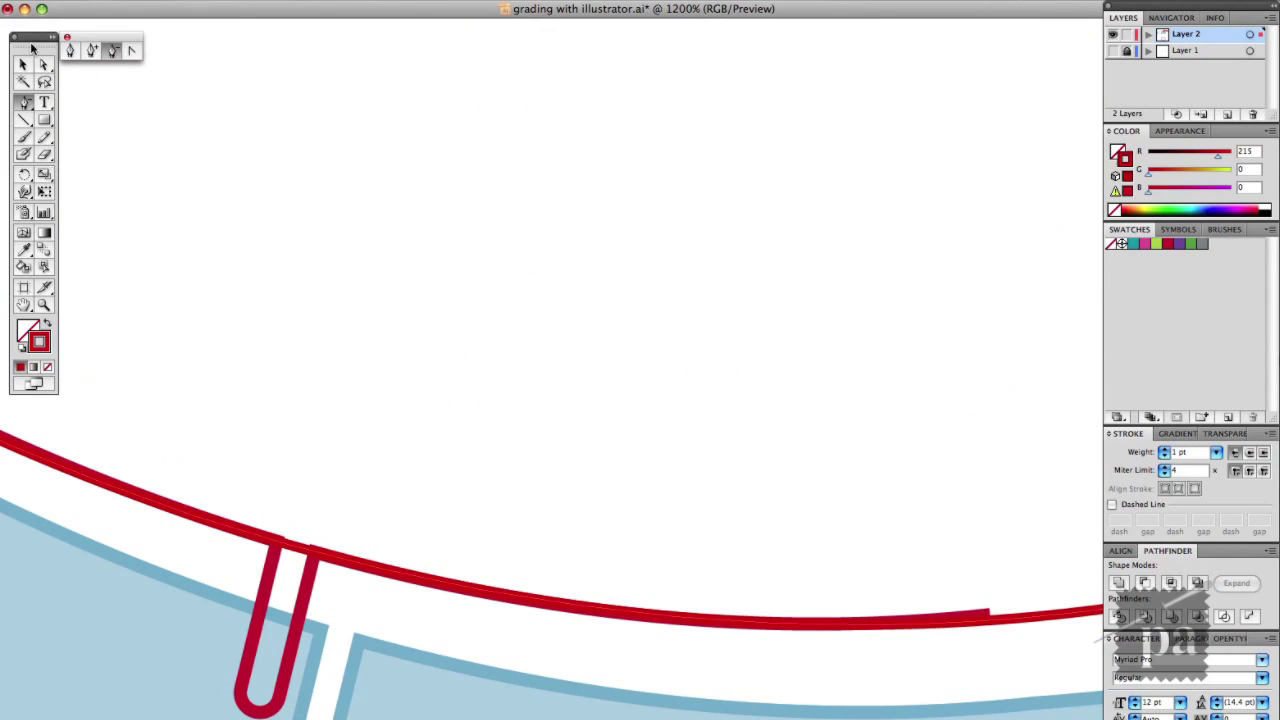
click(93, 52)
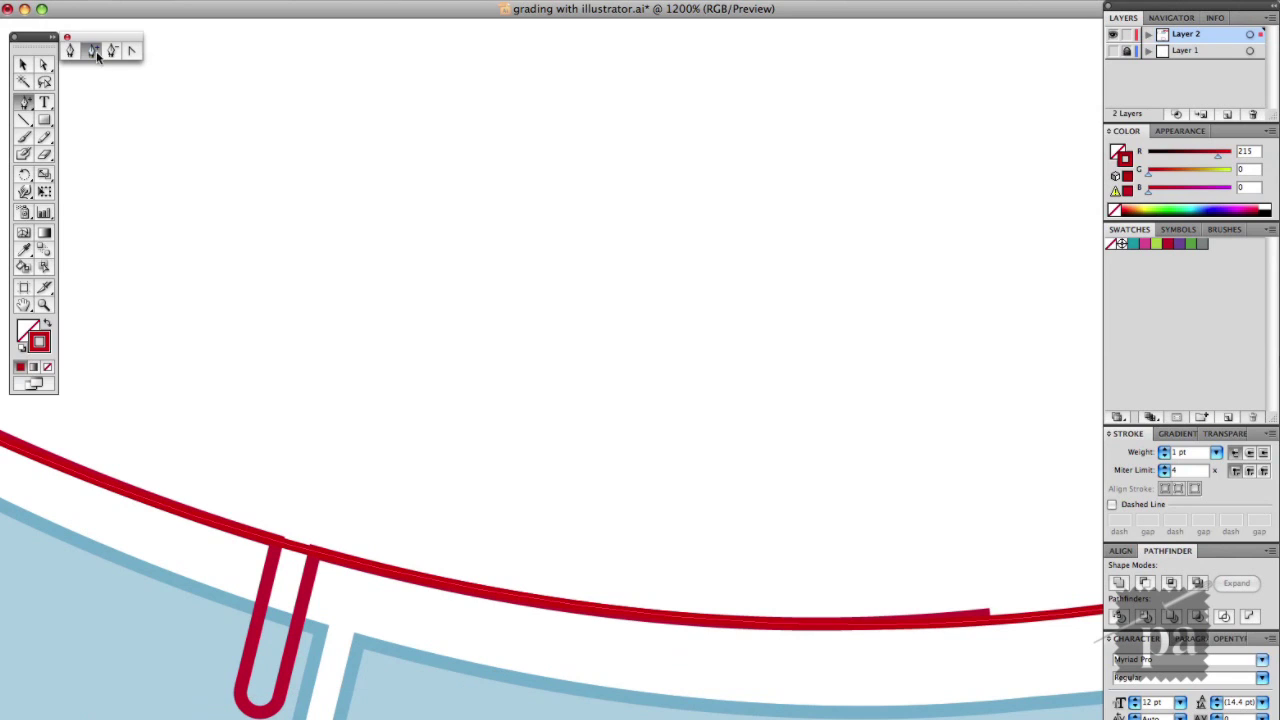
click(272, 545)
click(322, 556)
Delete the leftover crimson curve segments on both sides of the notch
click(44, 65)
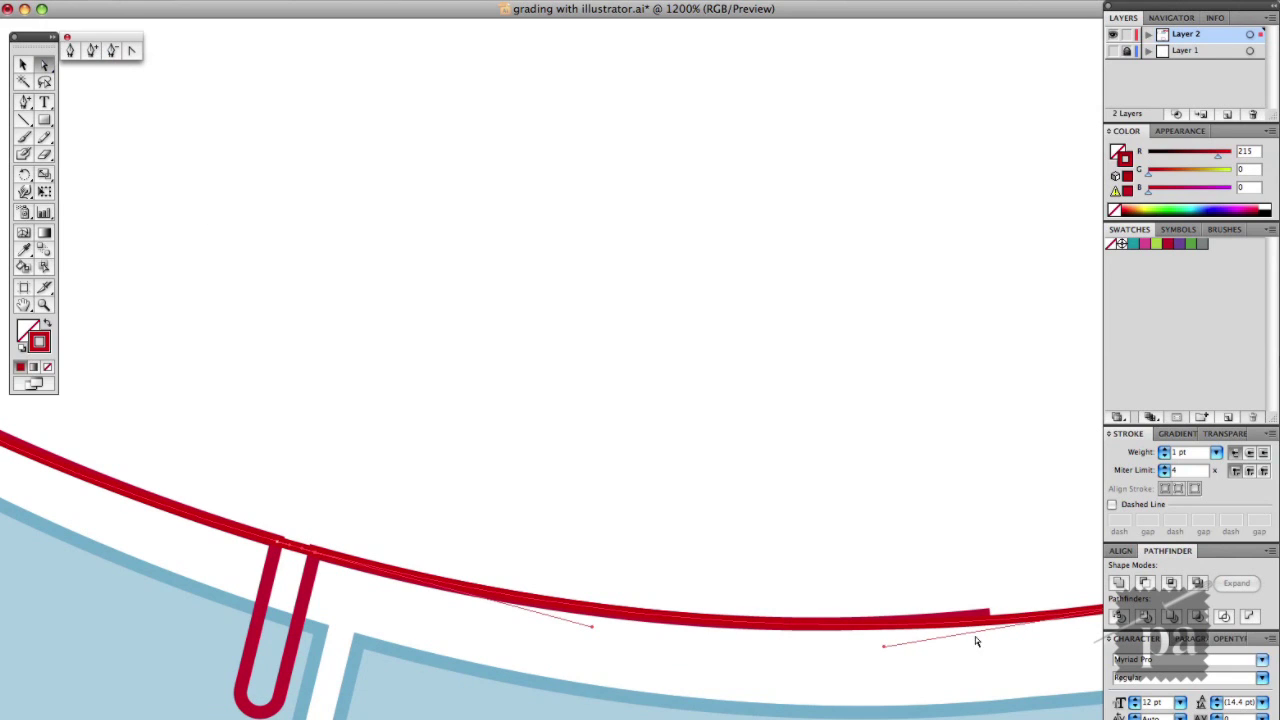
click(988, 612)
key(Delete)
scroll(1003, 587, left, 10)
click(107, 122)
key(Delete)
Delete the red segment across the notch opening and join both notch ends to the red curve
scroll(720, 540, right, 4)
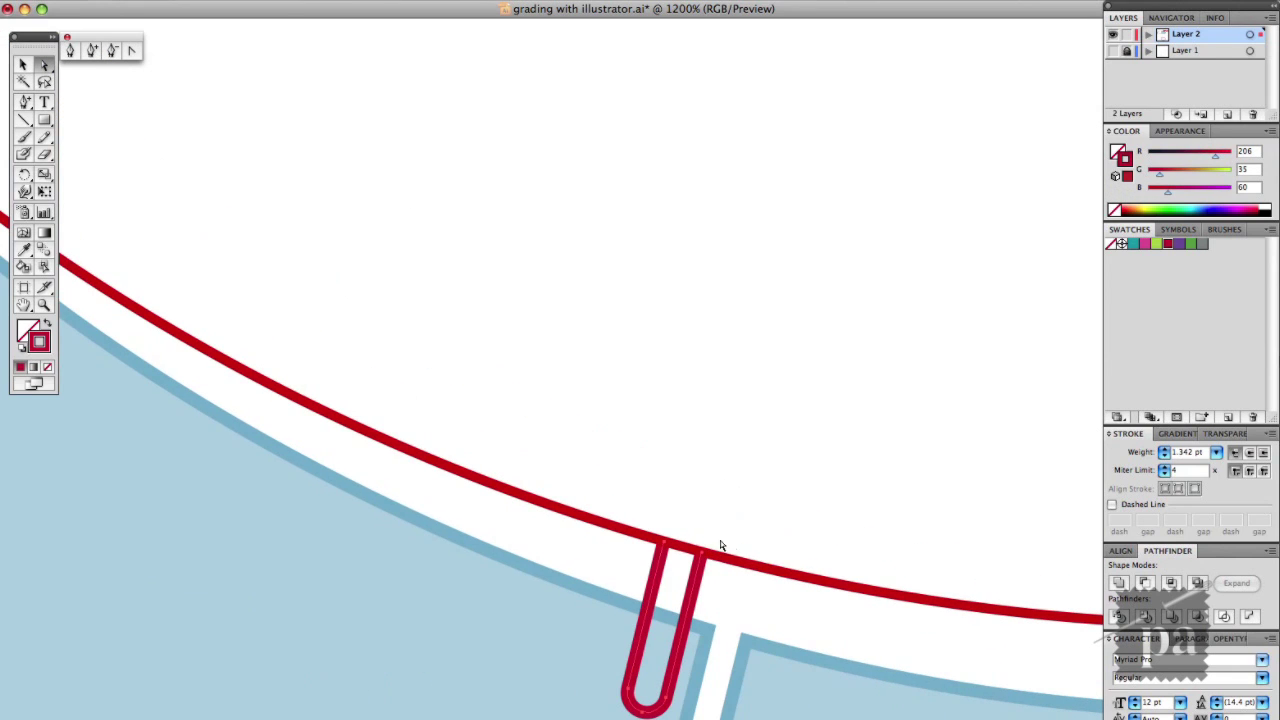
click(684, 546)
key(Delete)
drag(724, 537, 692, 568)
right_click(699, 552)
click(732, 598)
drag(653, 529, 672, 550)
right_click(663, 537)
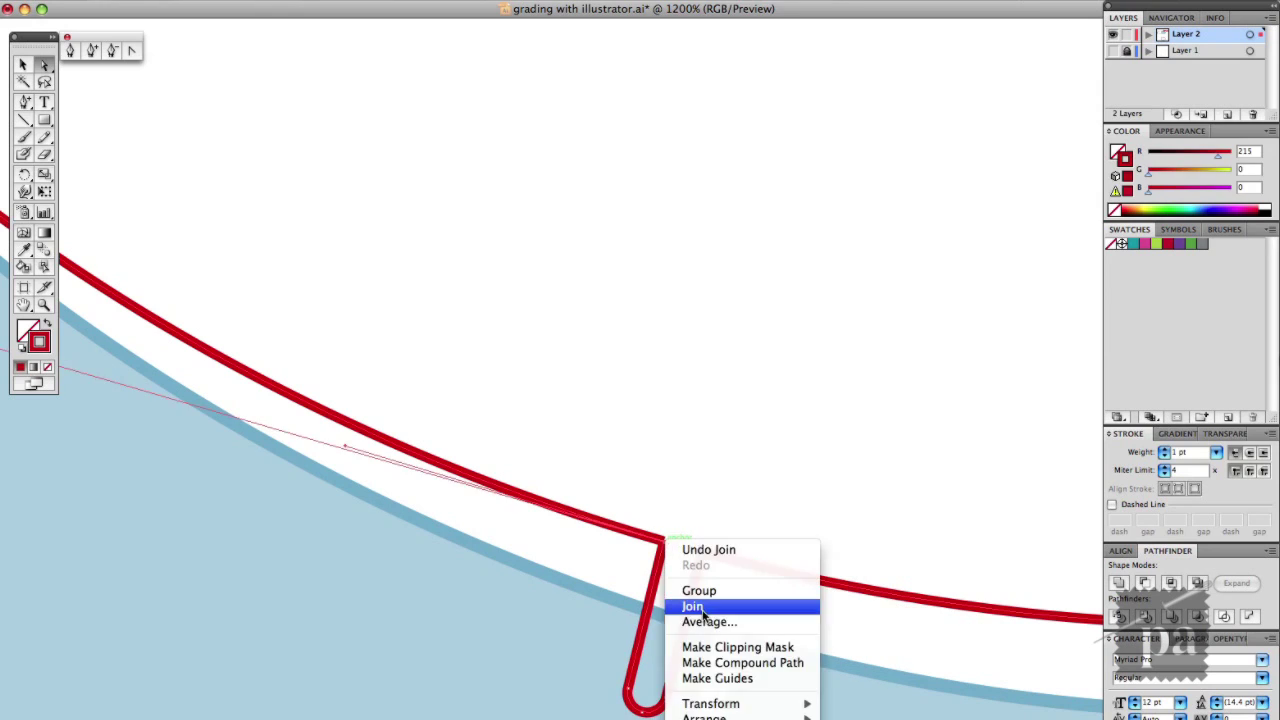
click(697, 608)
Inspect the two joined corners of the notch up close
scroll(666, 554, up, 5)
drag(646, 411, 644, 410)
click(847, 467)
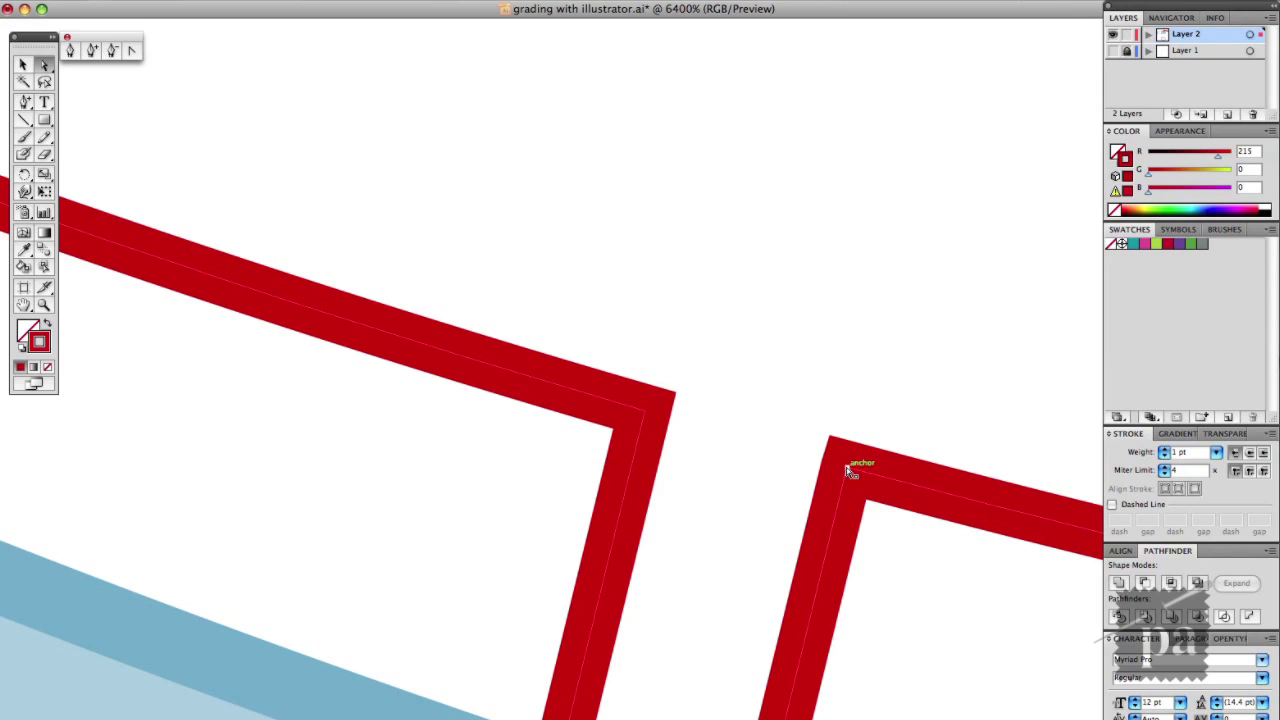
Trim the red curve where it crosses the green one by adding an anchor there and deleting the upper end anchor
scroll(880, 482, down, 5)
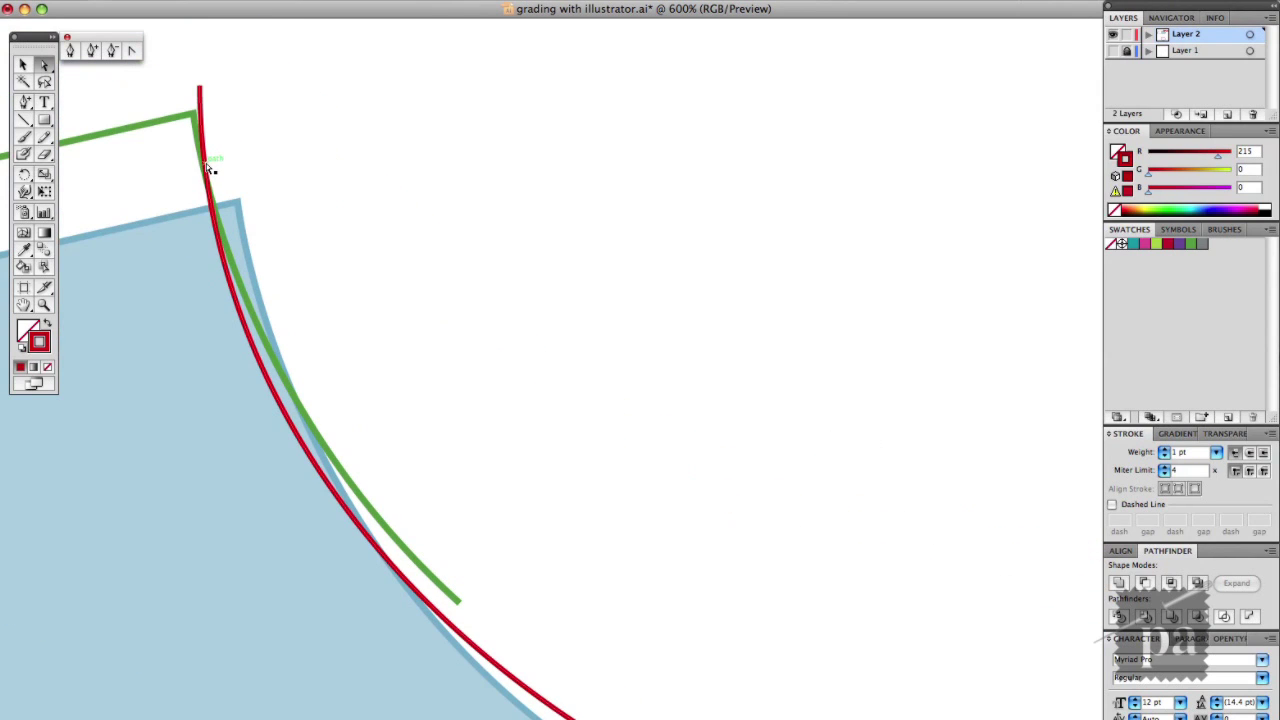
click(217, 205)
scroll(205, 192, up, 4)
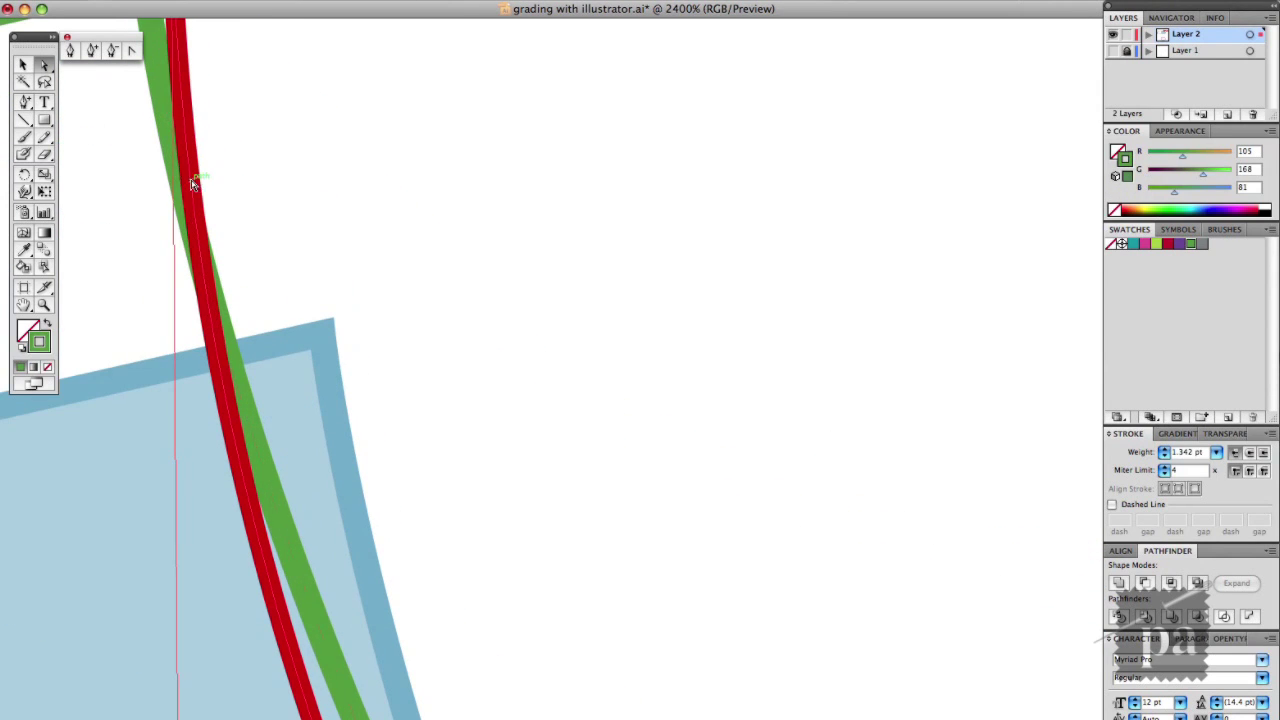
click(193, 183)
key(plus)
scroll(137, 90, up, 3)
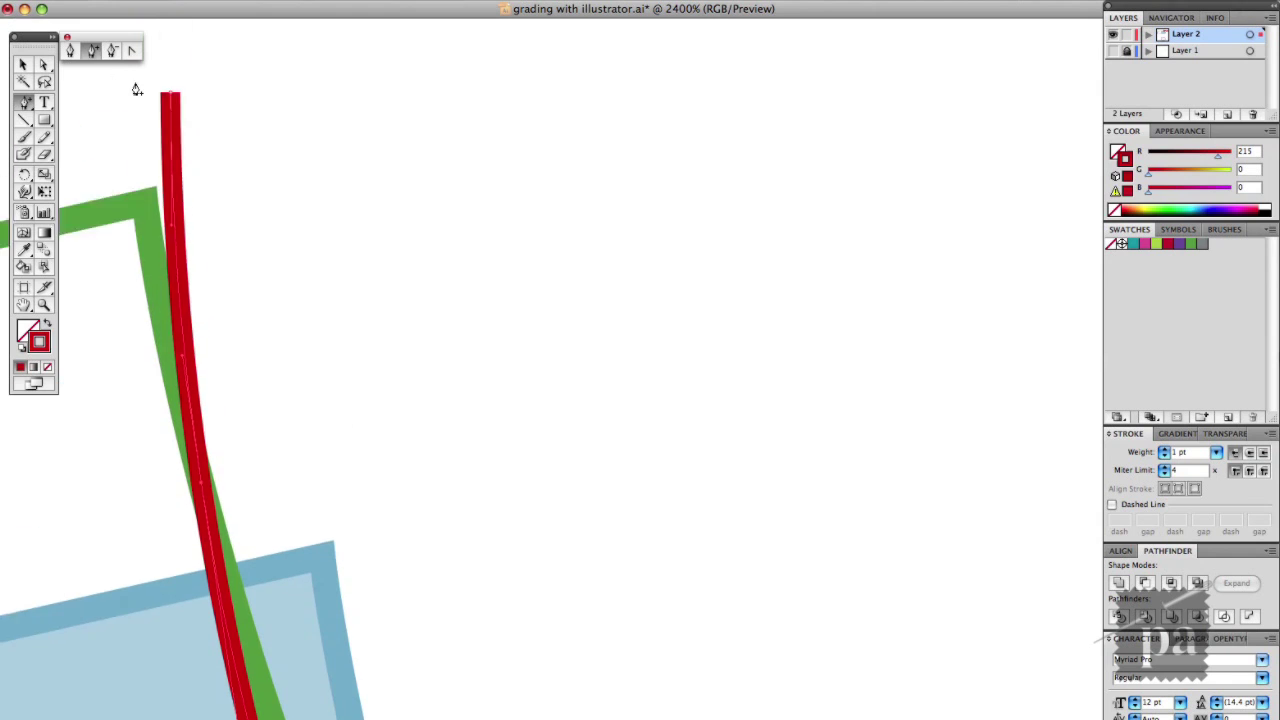
scroll(136, 90, up, 1)
key(minus)
click(171, 139)
Trim the green curve at the red curve's end by adding an anchor there and deleting the green end anchor
key(plus)
super+click(153, 292)
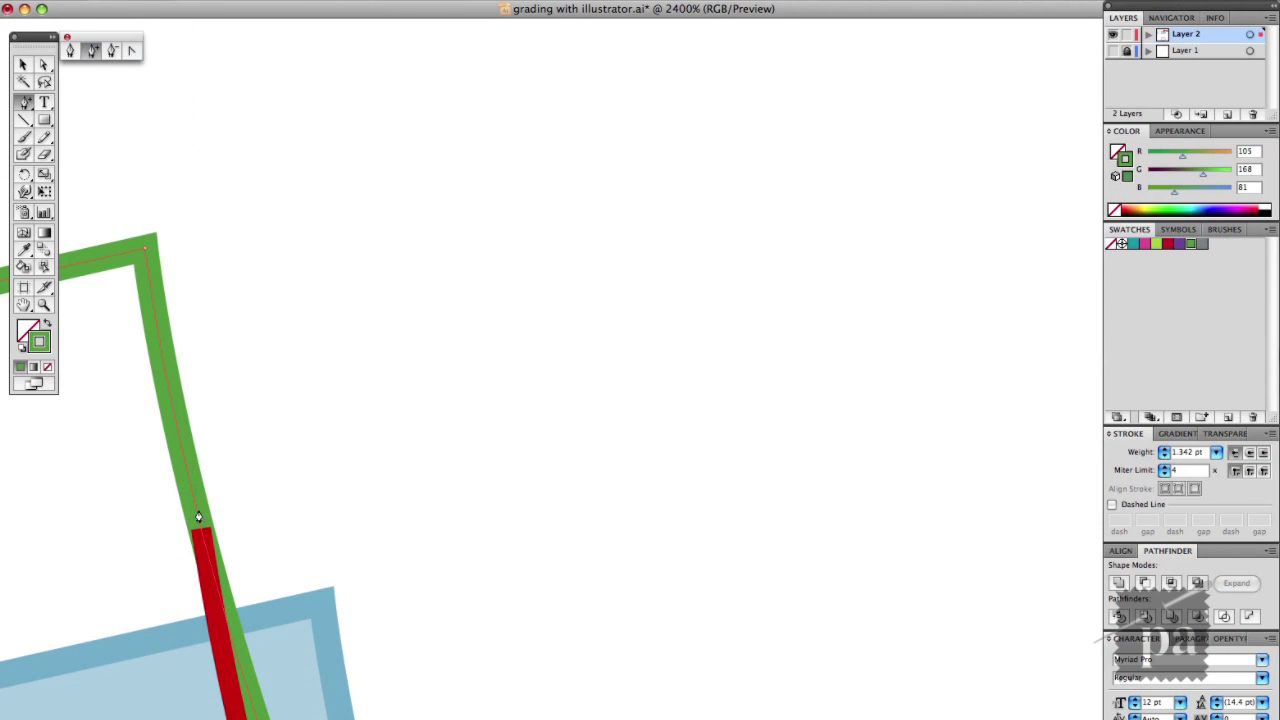
scroll(329, 471, down, 10)
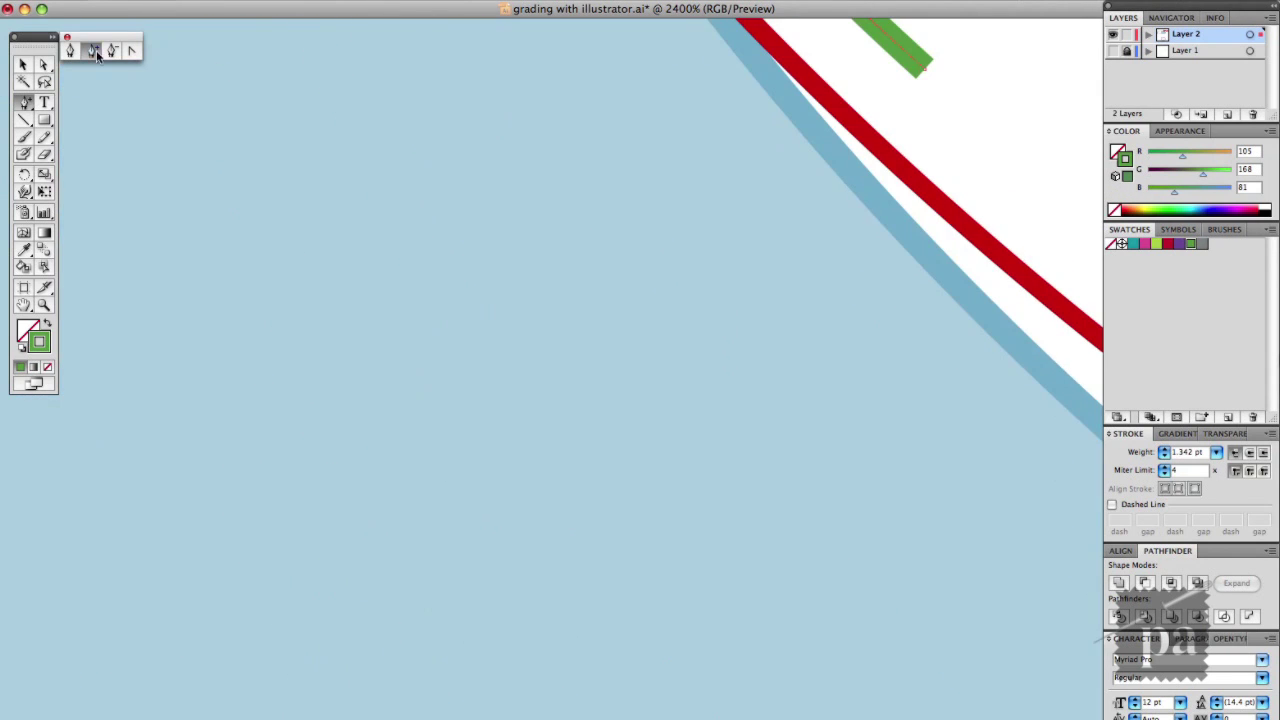
click(112, 52)
click(924, 69)
Join the green curve's end to the red curve's end at their meeting point
scroll(932, 148, down, 3)
scroll(690, 275, up, 10)
click(45, 66)
drag(602, 388, 587, 408)
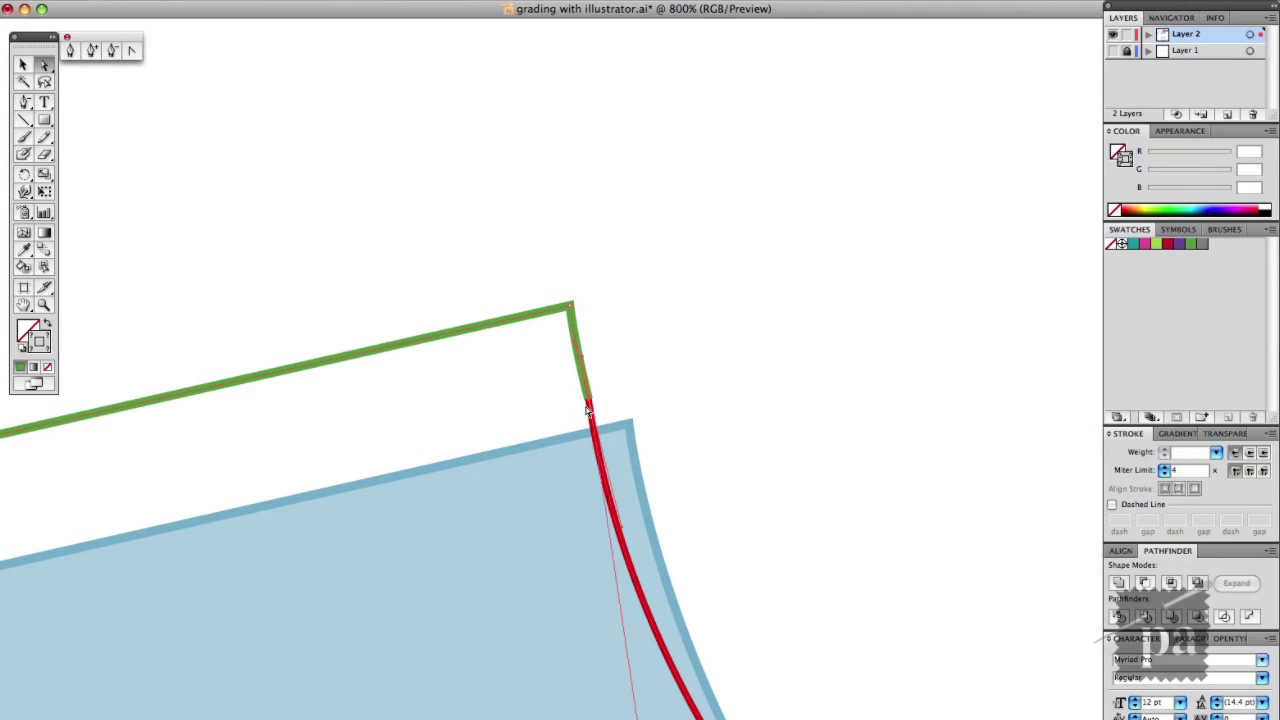
right_click(588, 401)
click(635, 464)
Copy the French curve segment along the lower concave edge, move the template off the artboard and paste the copy in place
scroll(601, 400, down, 5)
scroll(432, 404, up, 2)
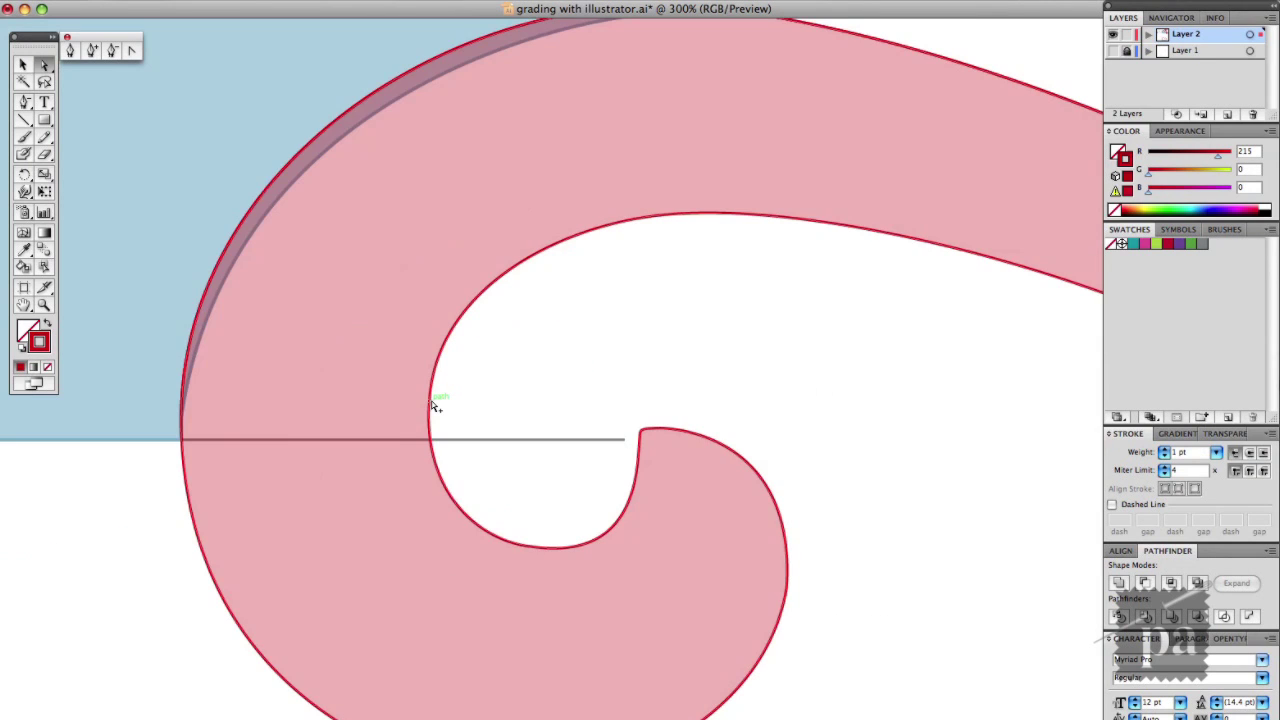
scroll(435, 405, down, 2)
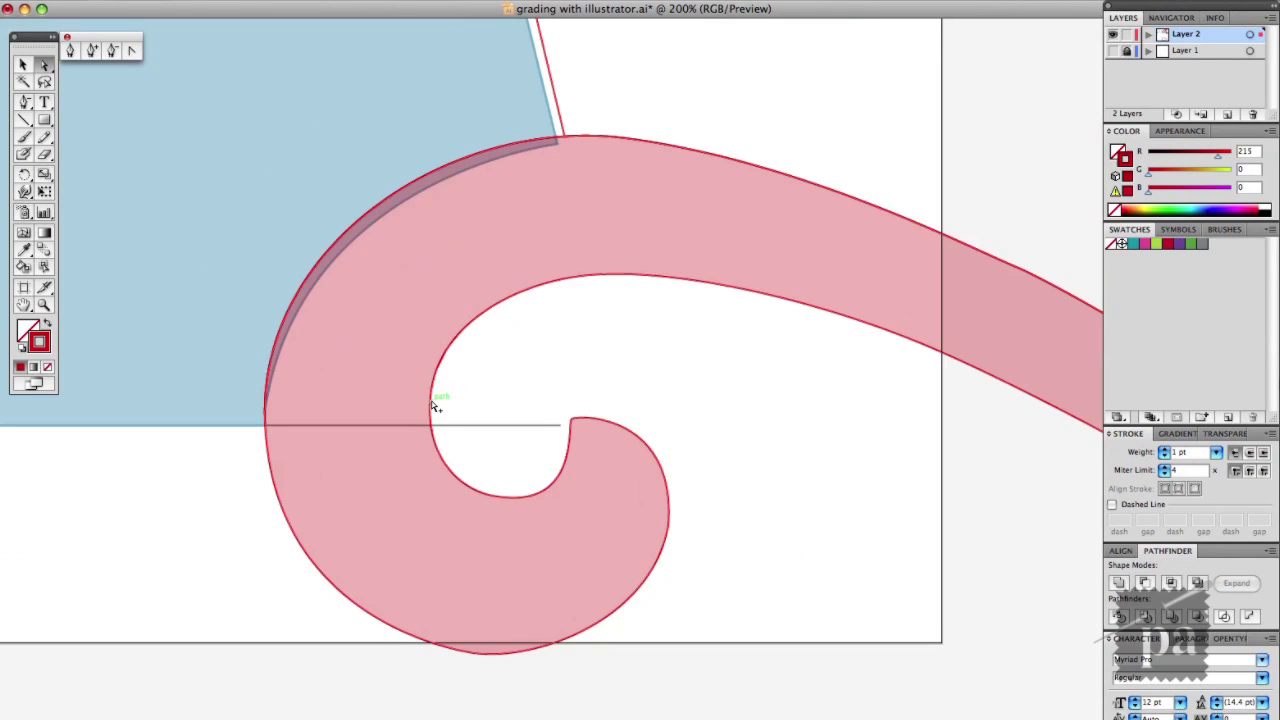
click(394, 195)
click(392, 198)
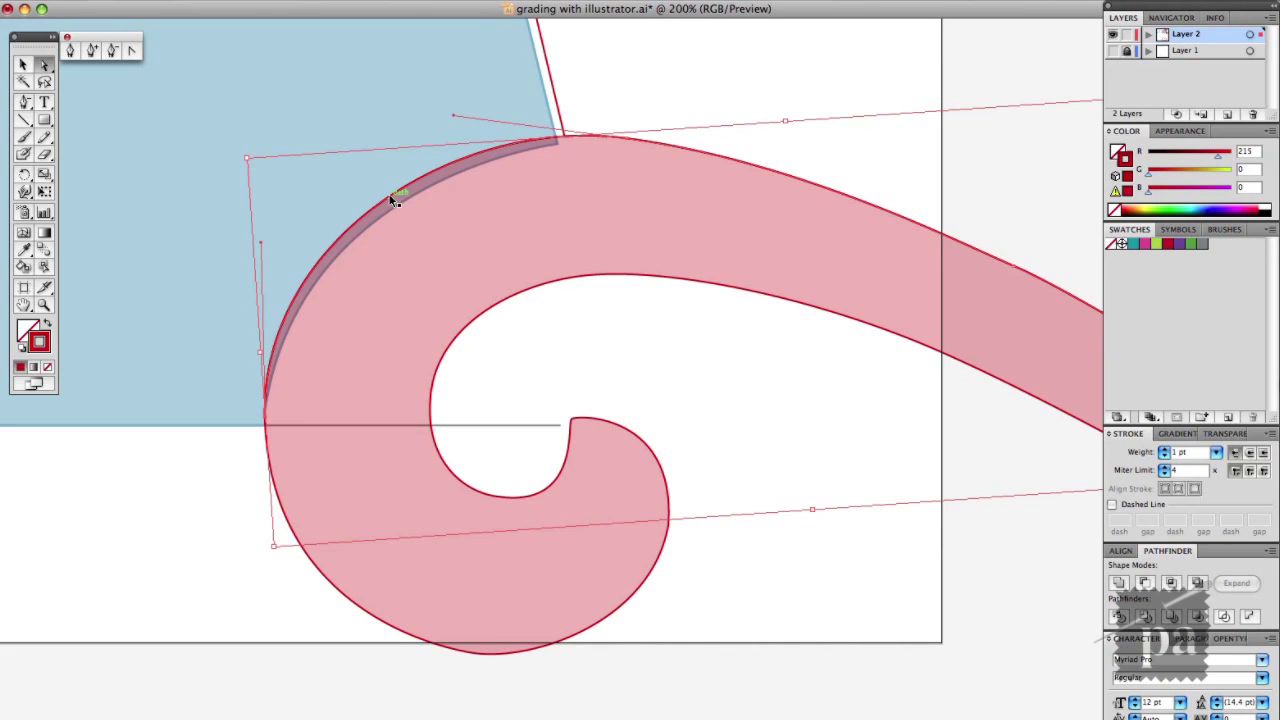
key(super+c)
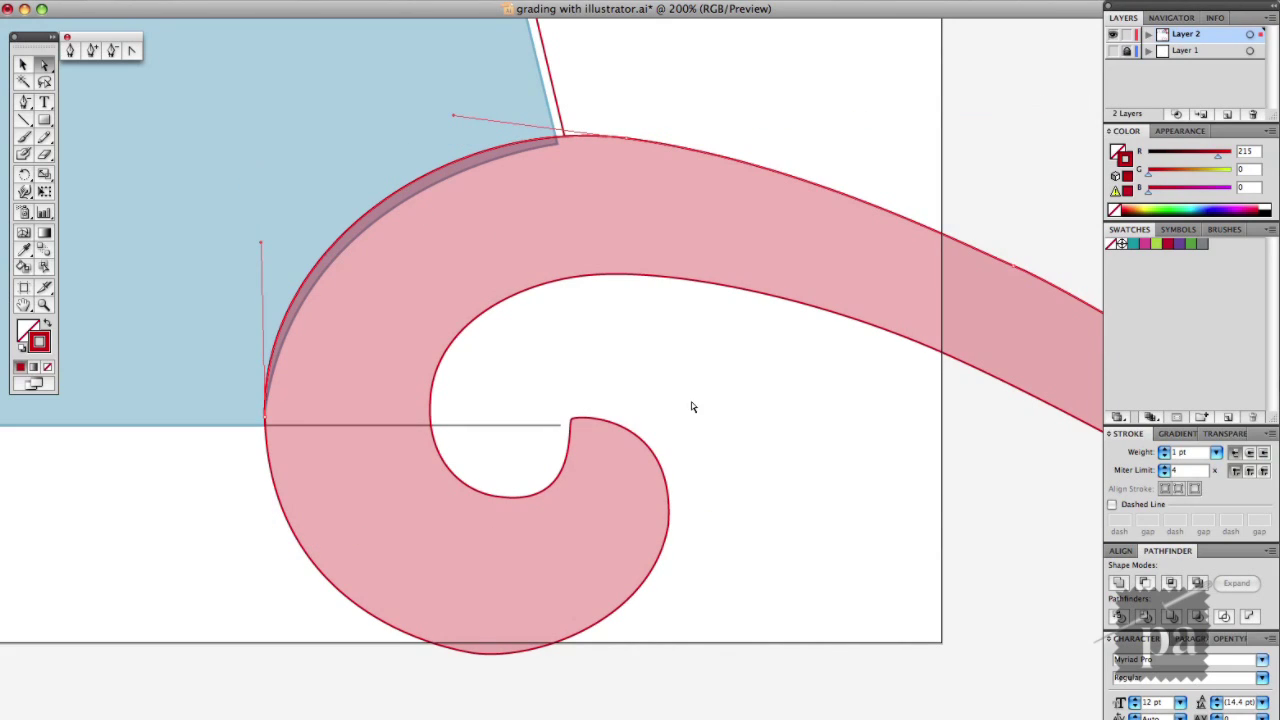
click(24, 65)
click(548, 313)
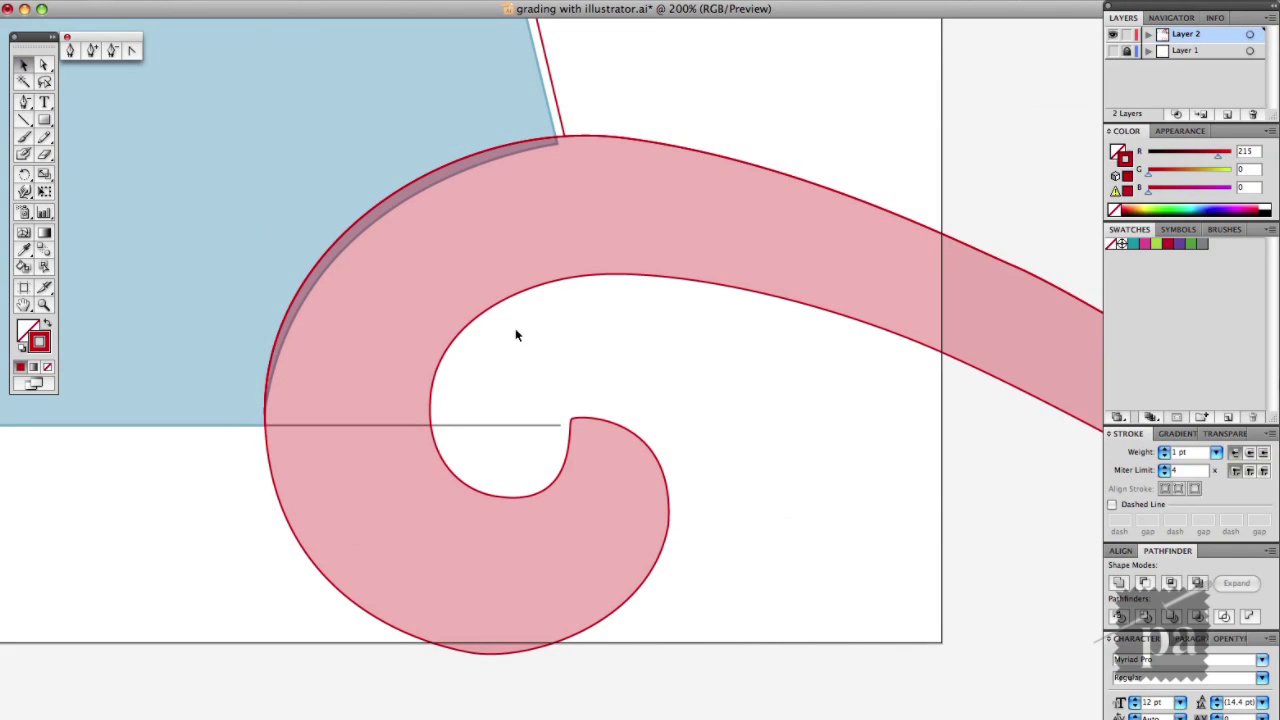
drag(298, 424, 1010, 418)
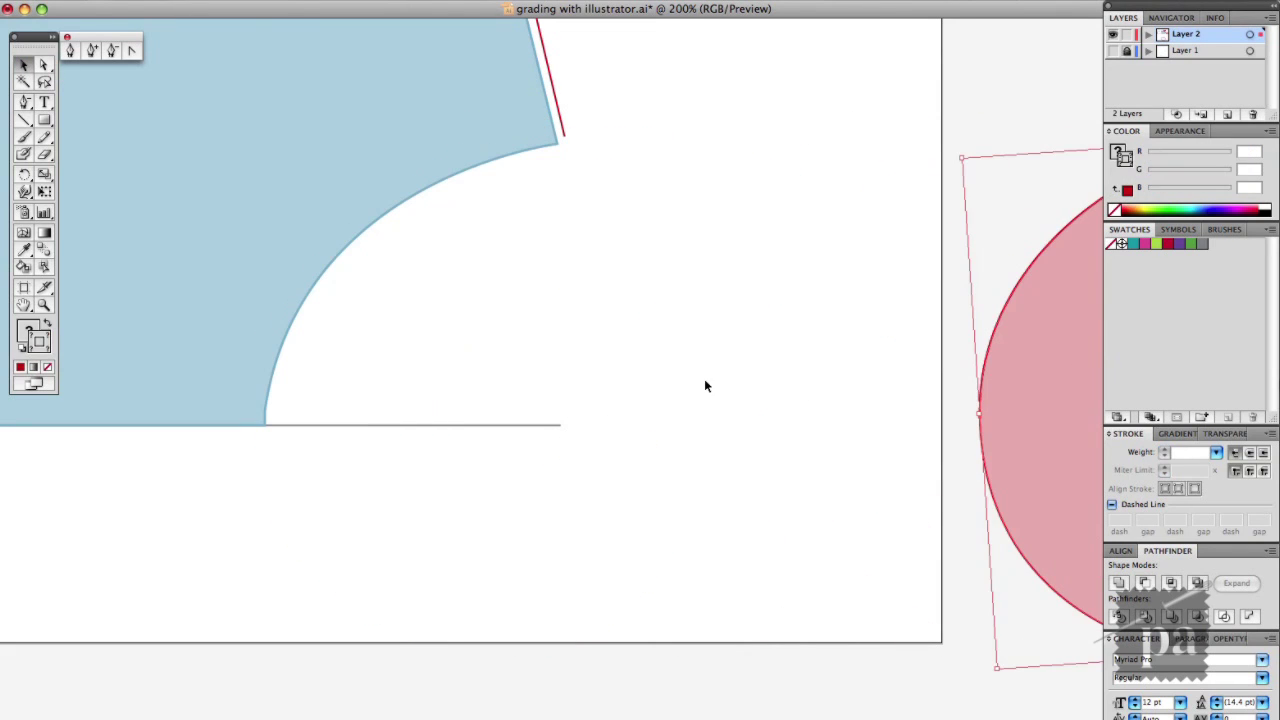
click(605, 318)
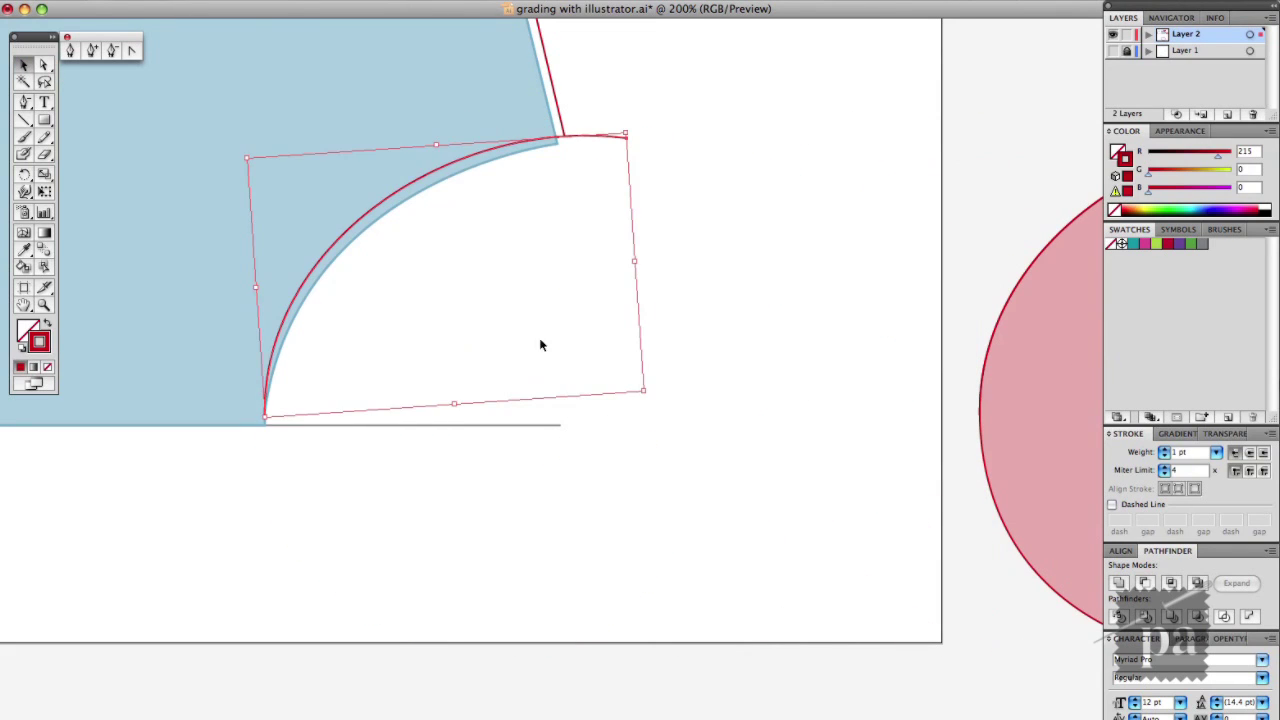
click(289, 449)
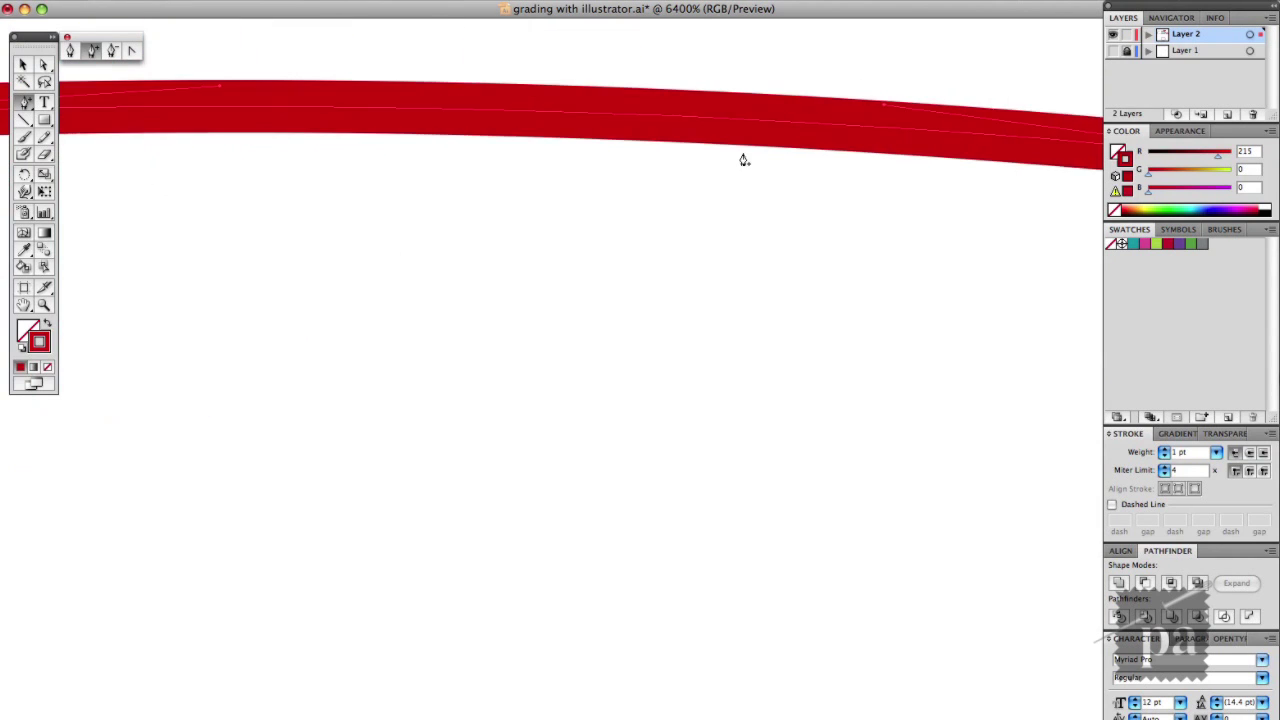
Trim the pasted red curve segment by deleting its surplus end anchor
scroll(743, 160, right, 10)
click(112, 53)
click(1029, 192)
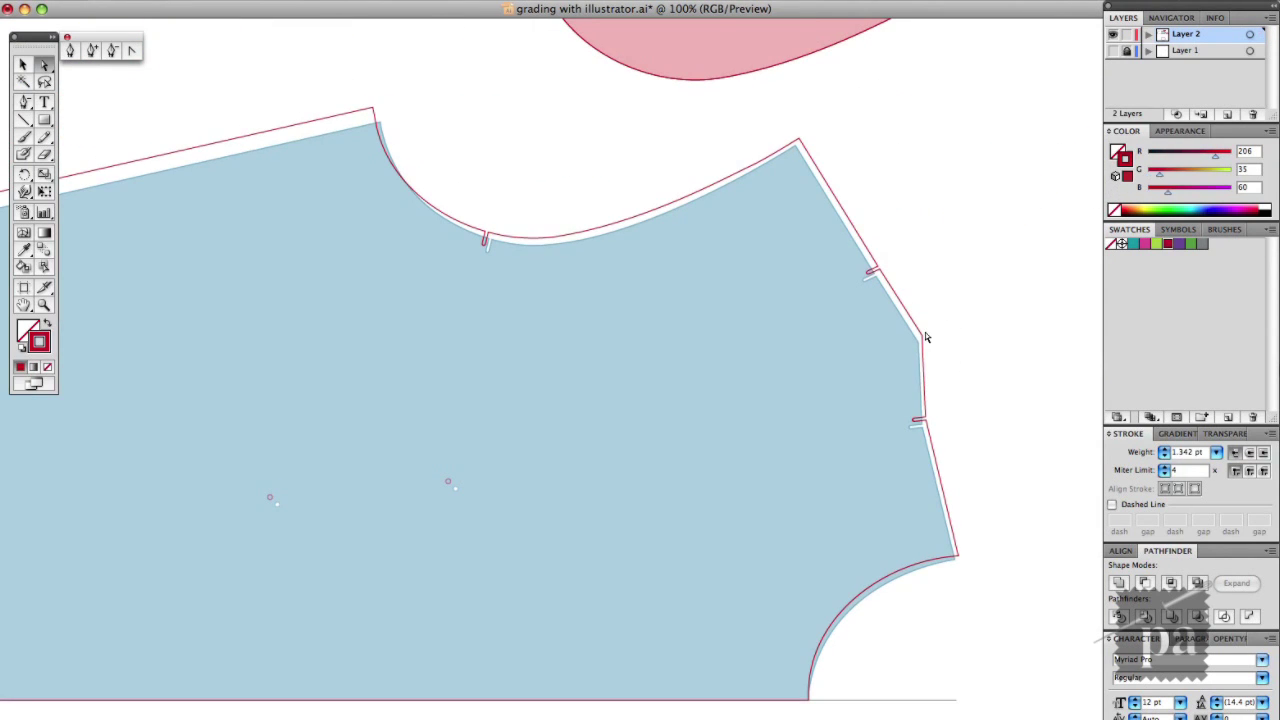
Lock the blue original piece, then select the graded outline and give it a translucent red fill
click(23, 64)
click(588, 254)
key(super+2)
click(907, 310)
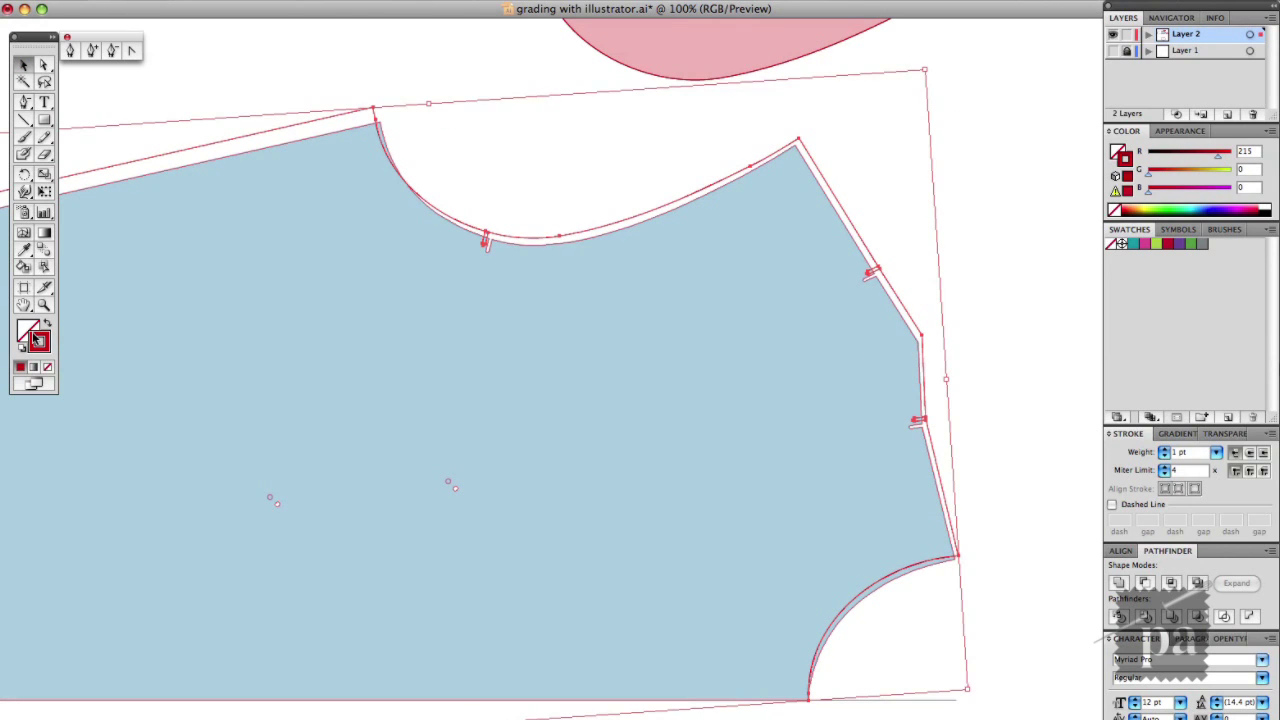
click(25, 324)
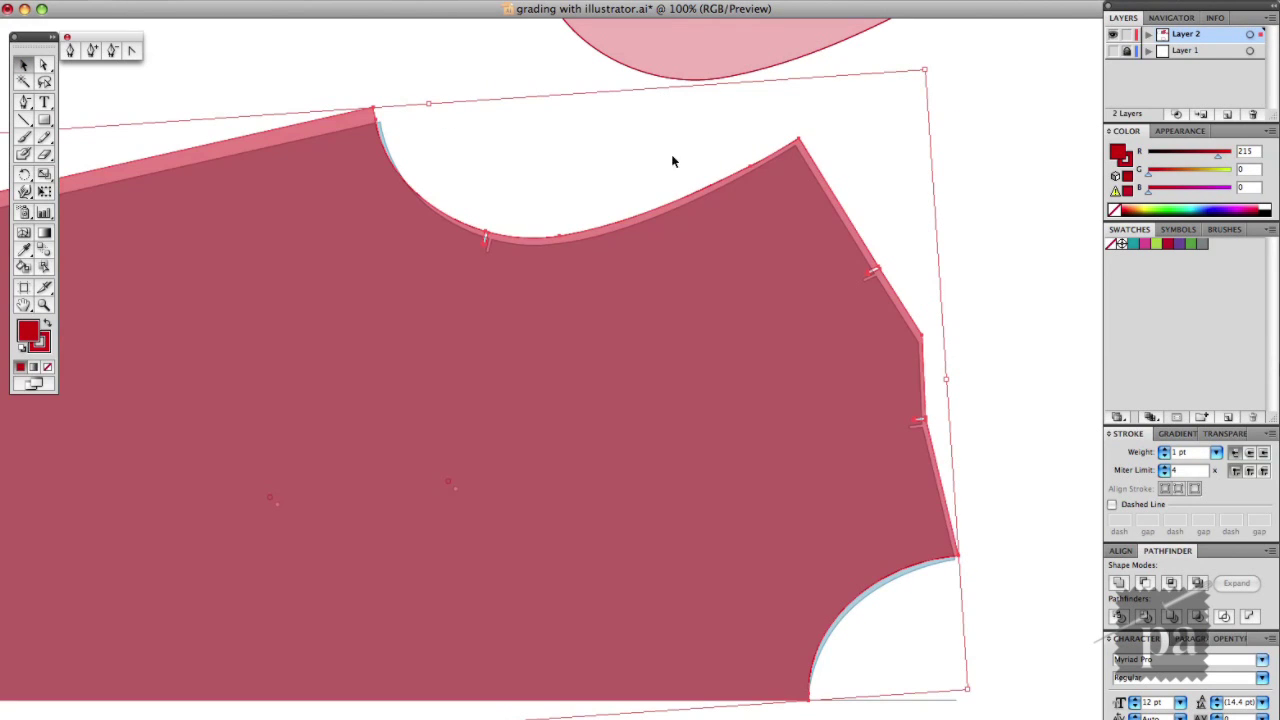
Send the red graded piece to the back, behind the blue original
right_click(652, 244)
mouse_move(714, 443)
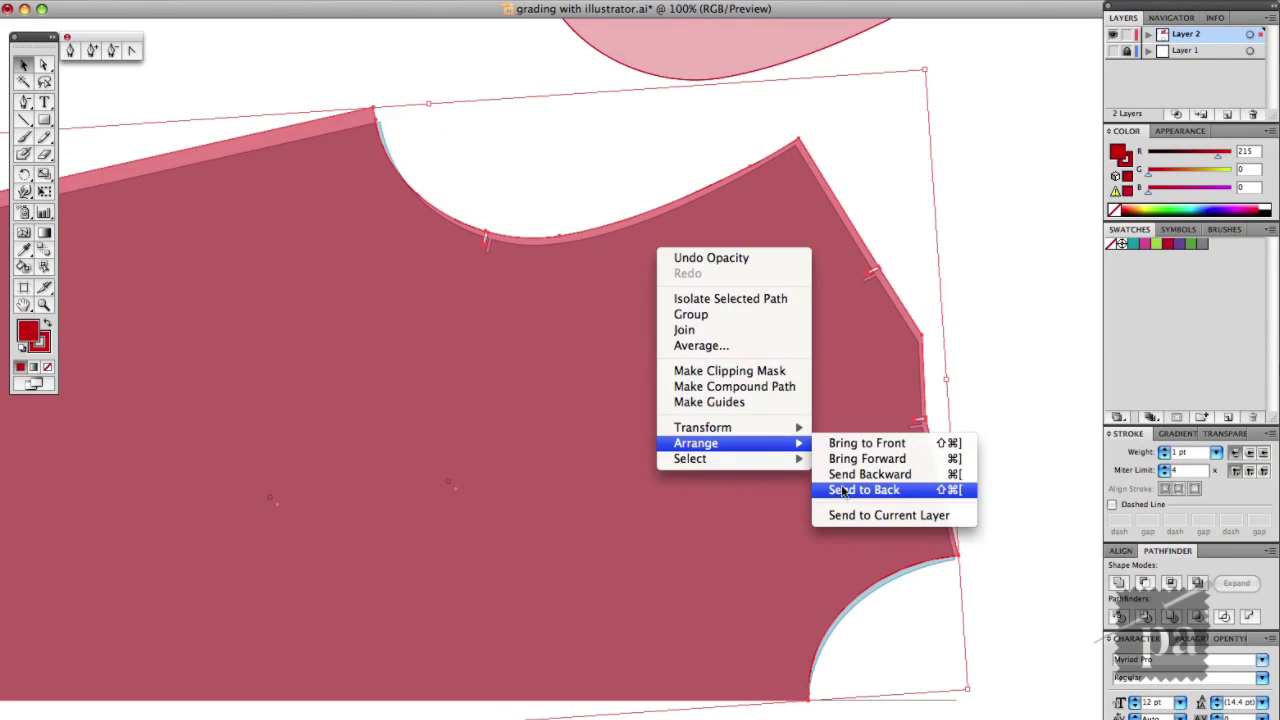
click(862, 489)
Move the pink French curve template farther up from the pattern piece and clear the selection
drag(682, 69, 709, 14)
click(907, 142)
scroll(907, 142, left, 2)
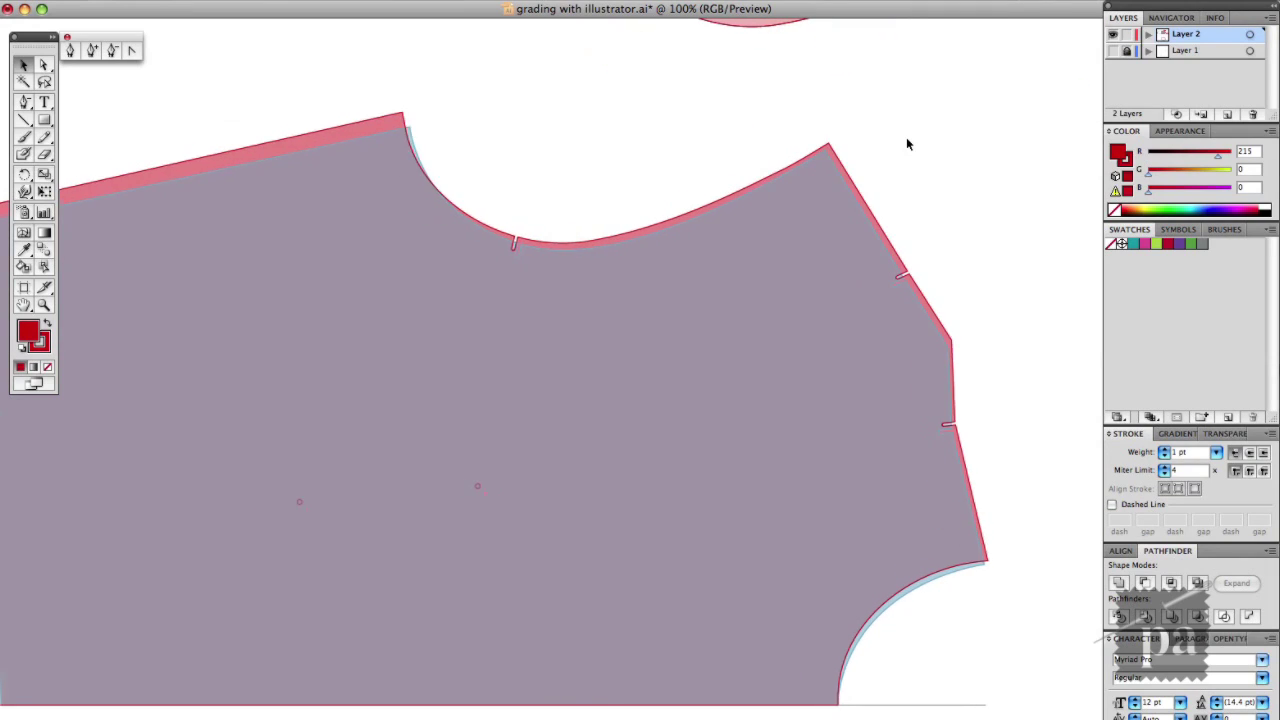
scroll(909, 145, right, 2)
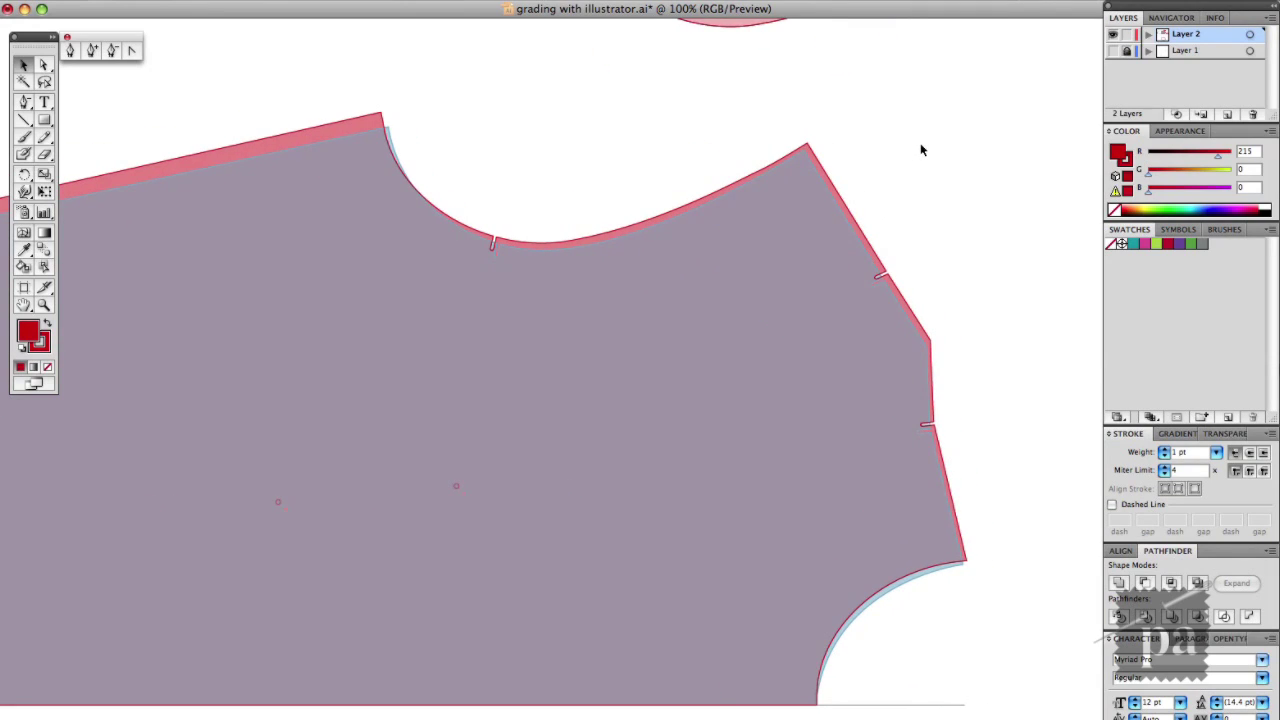